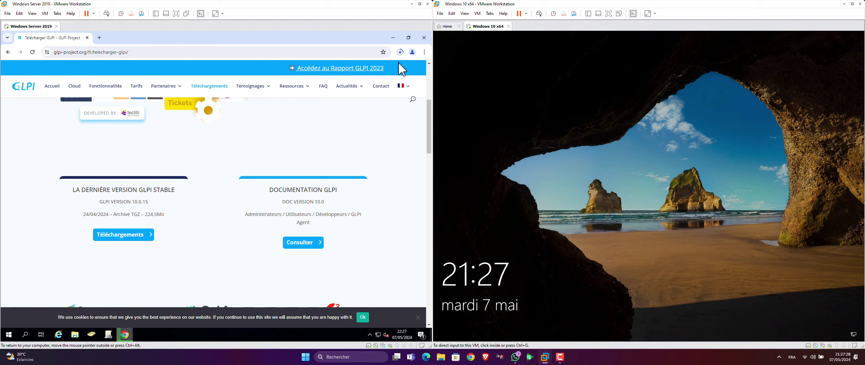
Search Google for "telecharger xampp" on the Windows Server 2019 machine
left_click(401, 53)
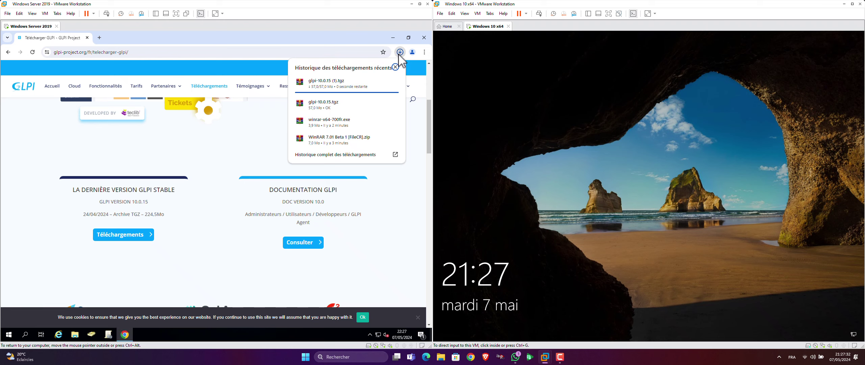
left_click(108, 52)
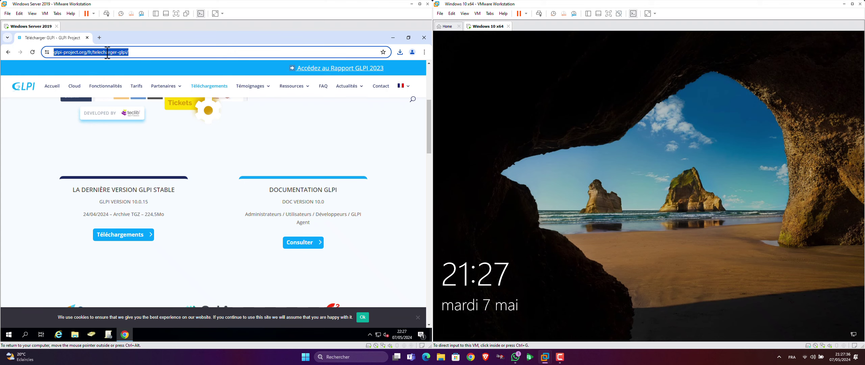
type("google")
key("Return")
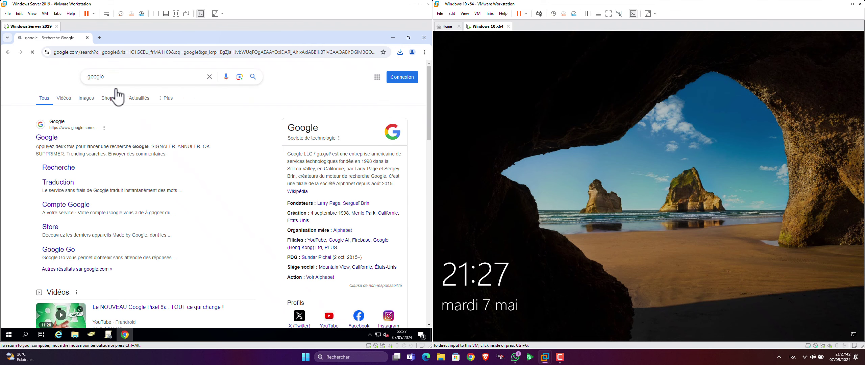
double_click(80, 76)
type("te")
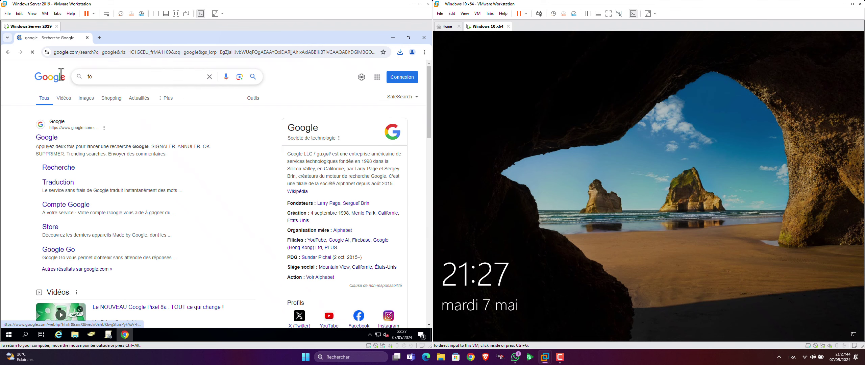
type("klechar")
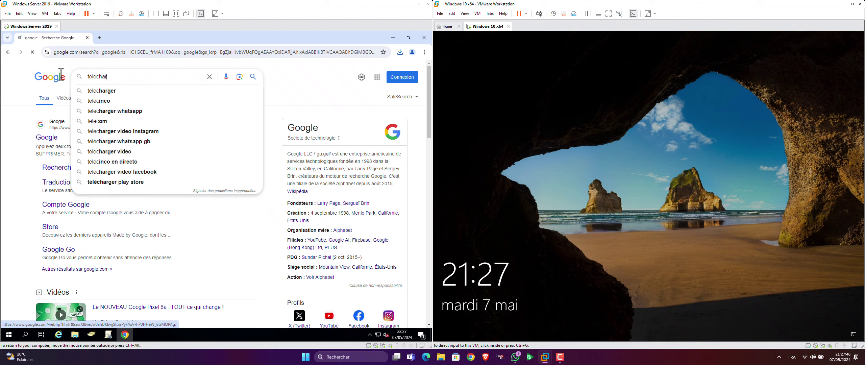
type("ger xa")
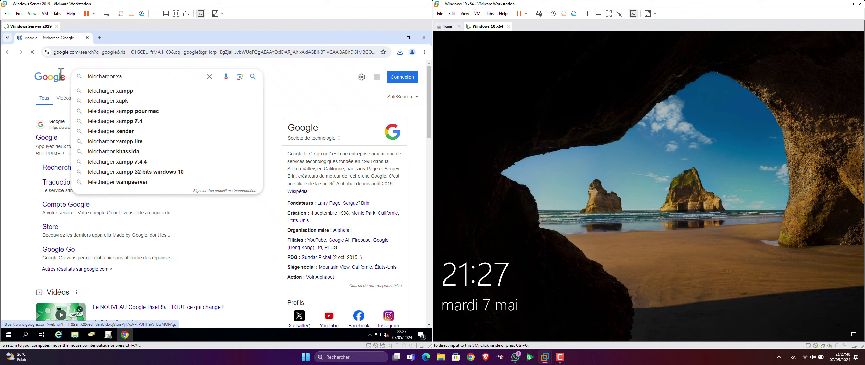
left_click(135, 91)
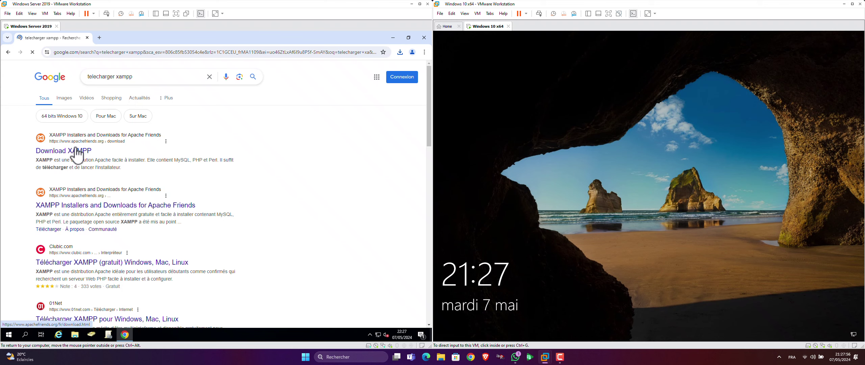
Download the 64-bit XAMPP 8.2.12 installer for Windows from Apache Friends and check its download progress
left_click(72, 152)
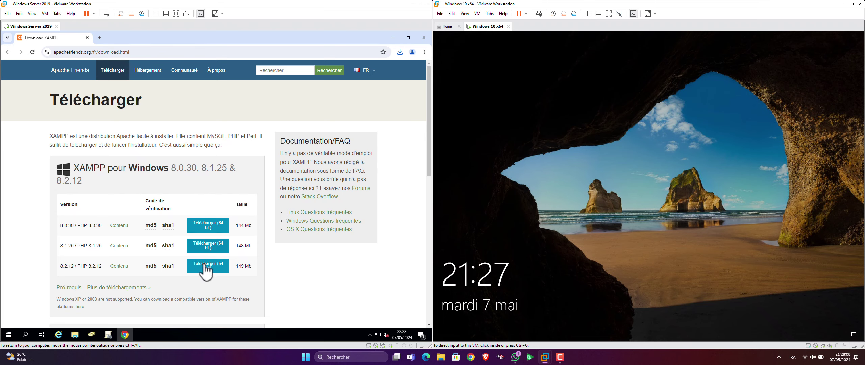
left_click(205, 265)
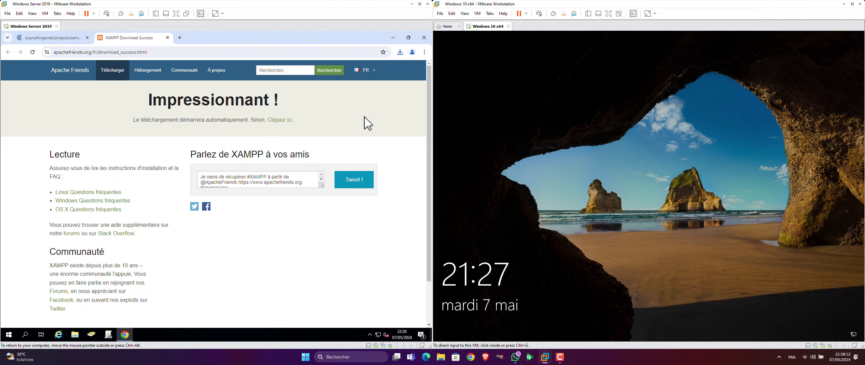
left_click(399, 55)
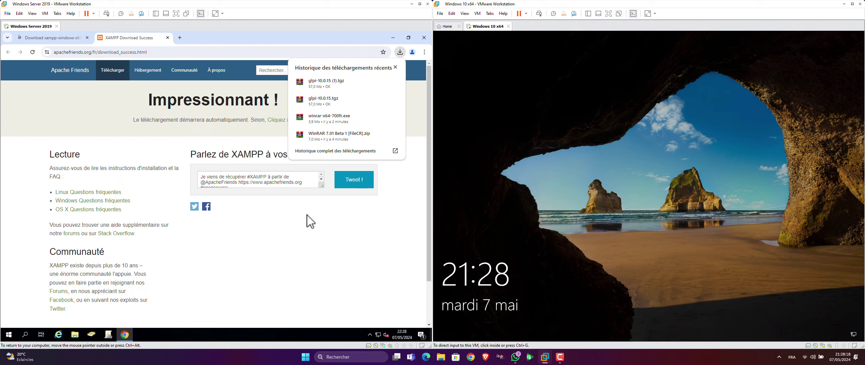
left_click(53, 42)
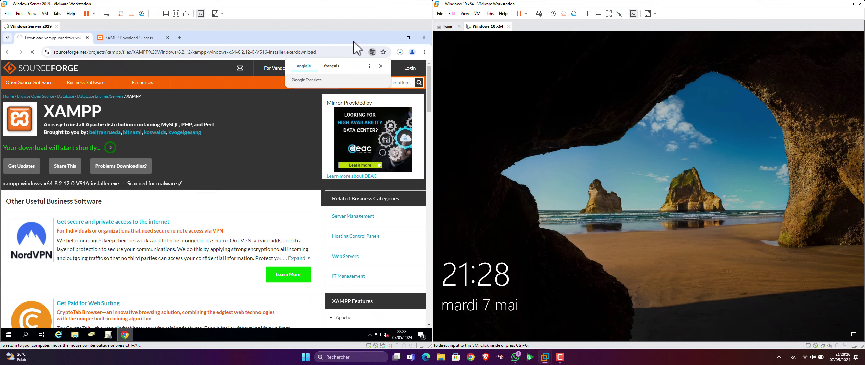
left_click(401, 52)
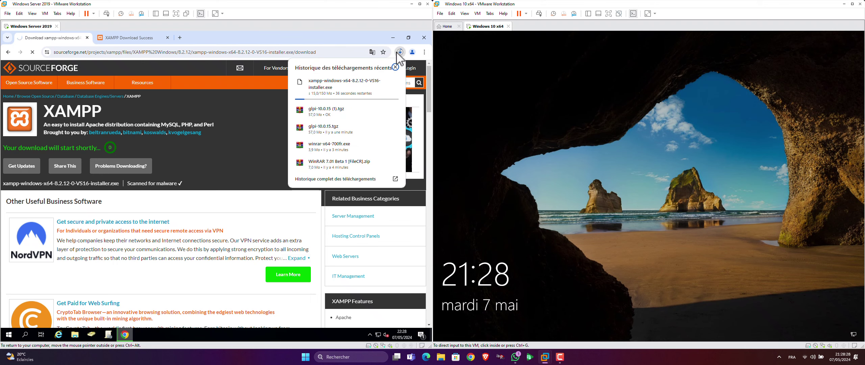
Open the full download history and close the leftover SourceForge and XAMPP Download Success pages
left_click(87, 37)
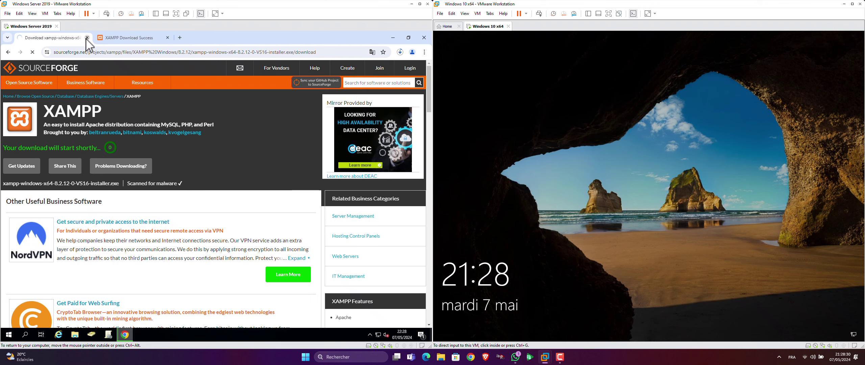
left_click(87, 38)
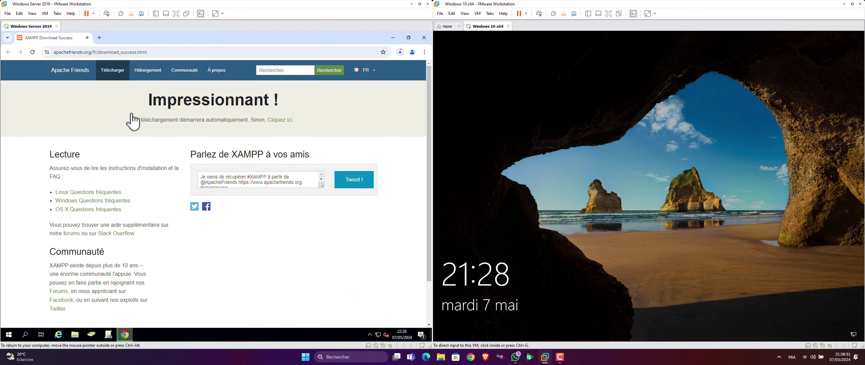
left_click(401, 53)
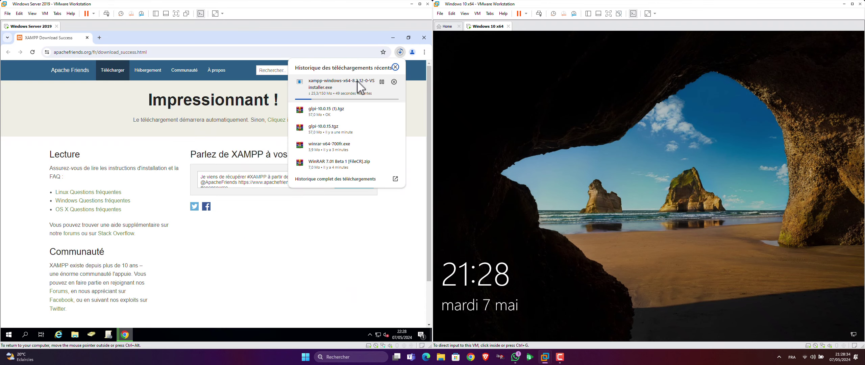
left_click(335, 177)
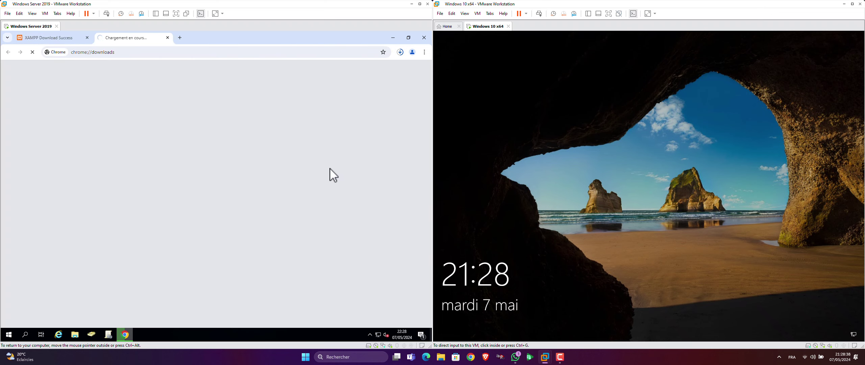
left_click(87, 37)
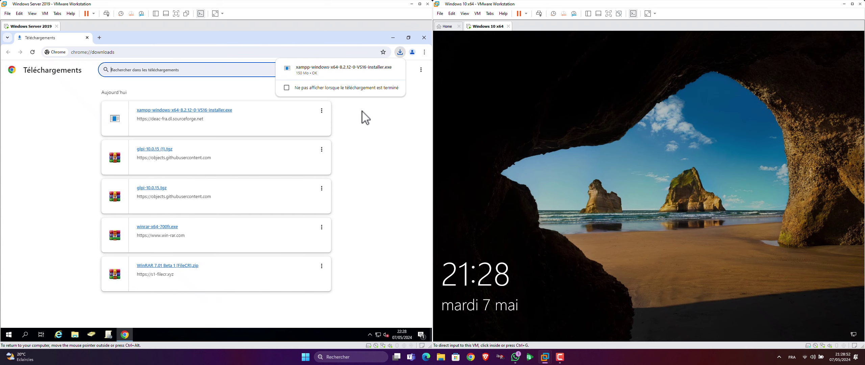
Launch xampp-windows-x64-8.2.12-0-VS16-installer.exe, authorize it to make changes, and minimize the browser
left_click(178, 110)
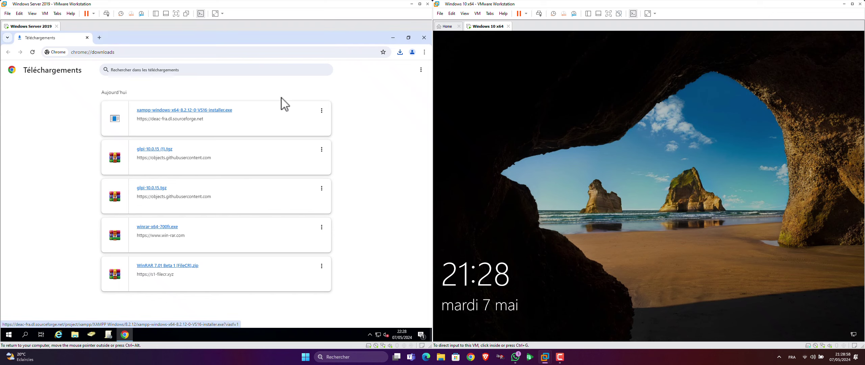
left_click(397, 41)
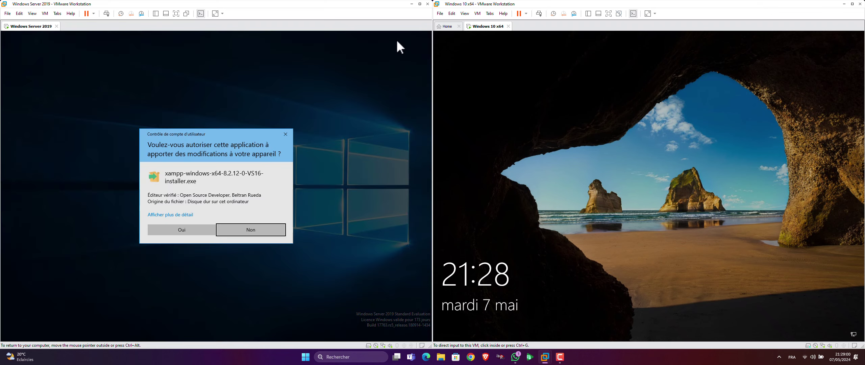
left_click(206, 227)
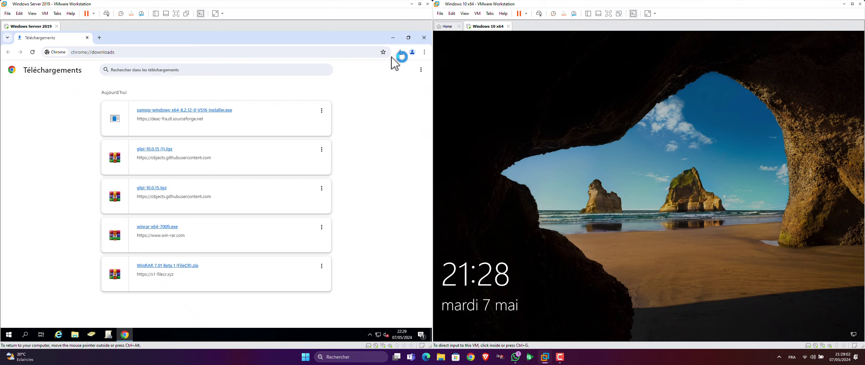
left_click(393, 41)
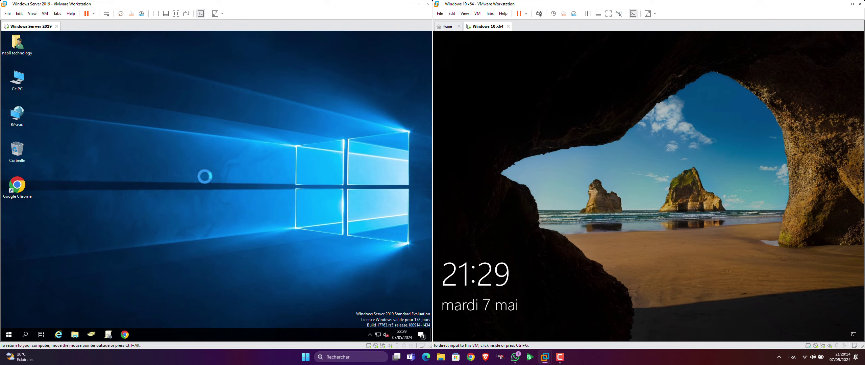
Install XAMPP with the default components and English as the control panel language
left_click(257, 212)
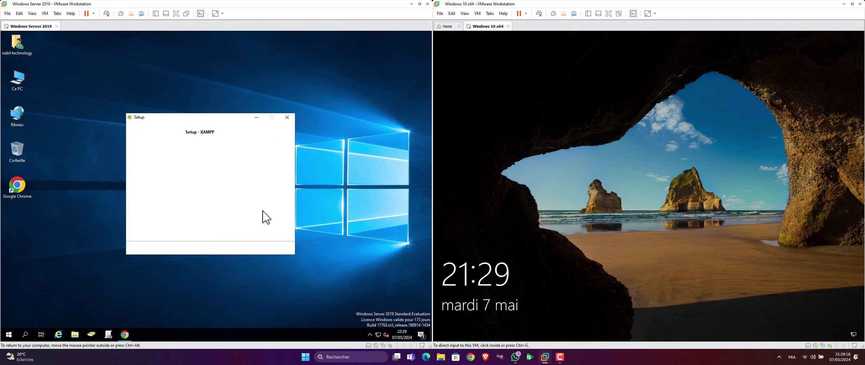
left_click(252, 249)
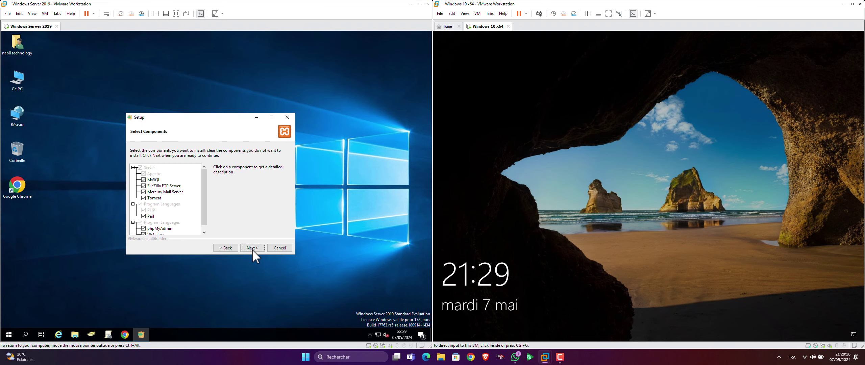
left_click(253, 248)
left_click(252, 249)
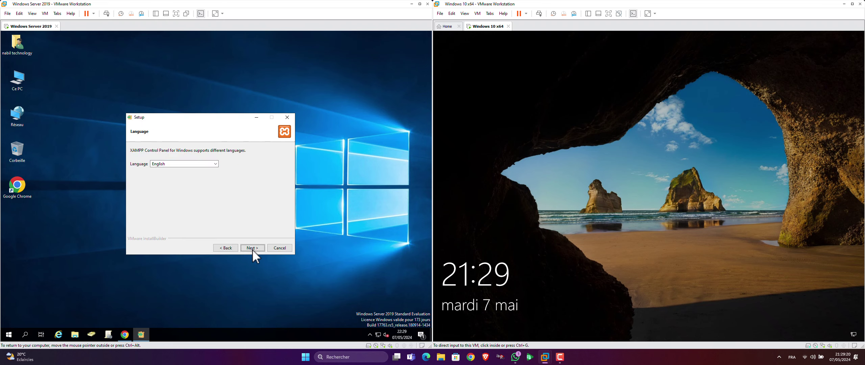
left_click(253, 248)
left_click(253, 248)
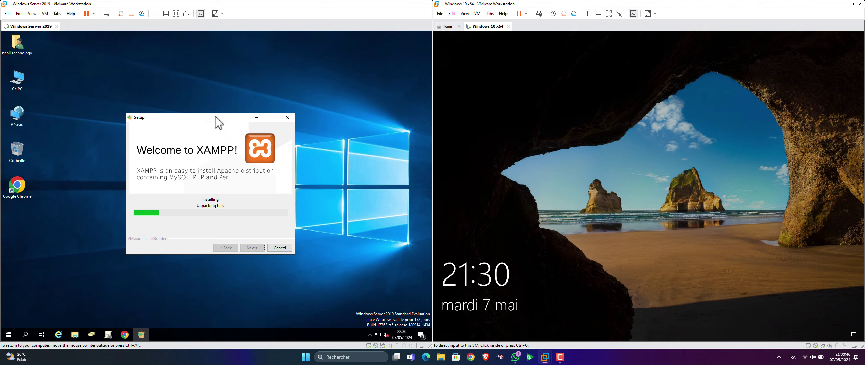
left_click_drag(221, 117, 219, 86)
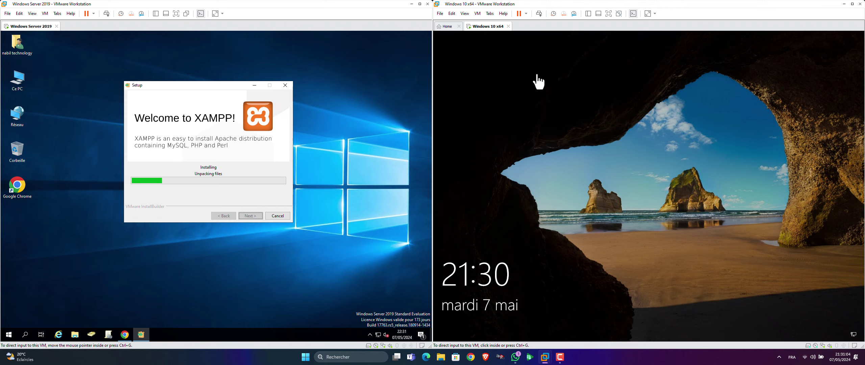
Unlock the Windows 10 x64 virtual machine and sign in with the account password
left_click(539, 17)
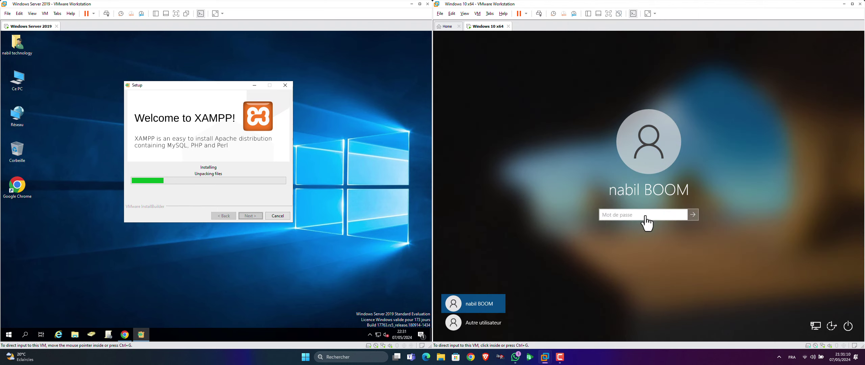
left_click(645, 216)
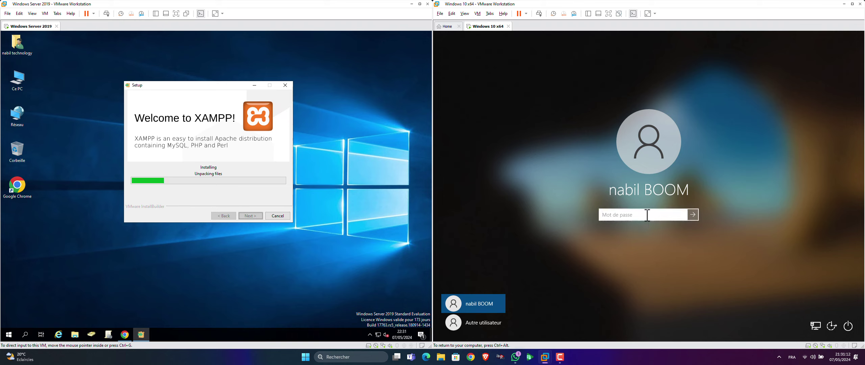
type("************")
key("Return")
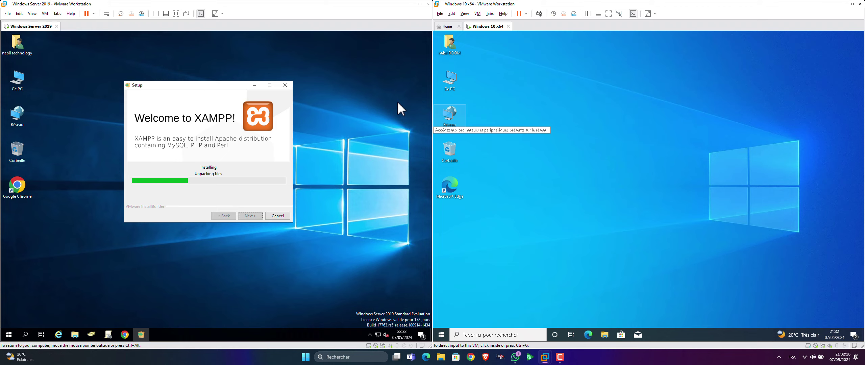
Complete the Microsoft Edge first-run setup in Windows 10 without account data, allowing browsing data import and declining optional diagnostic data
left_click(535, 140)
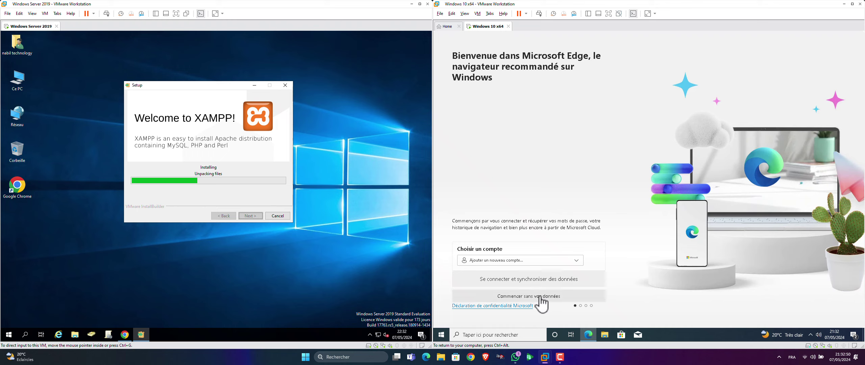
left_click(539, 296)
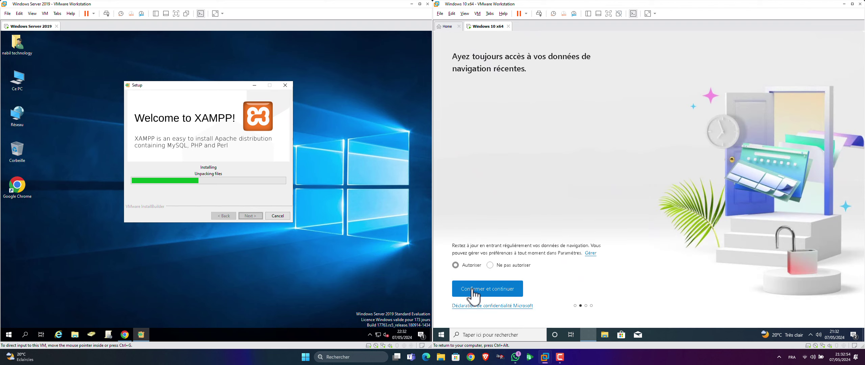
left_click(473, 291)
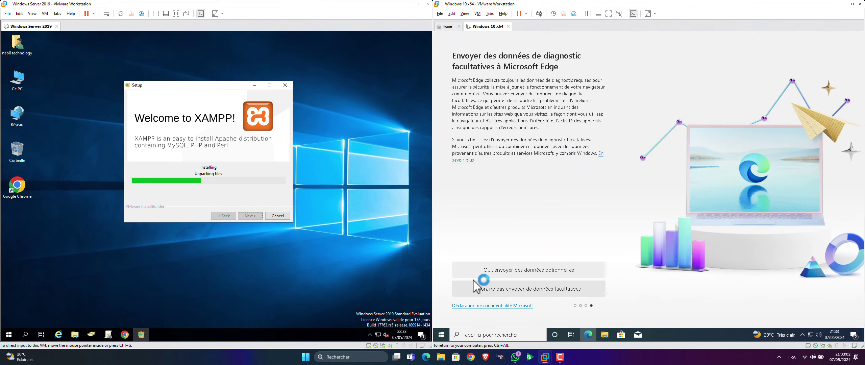
left_click(484, 290)
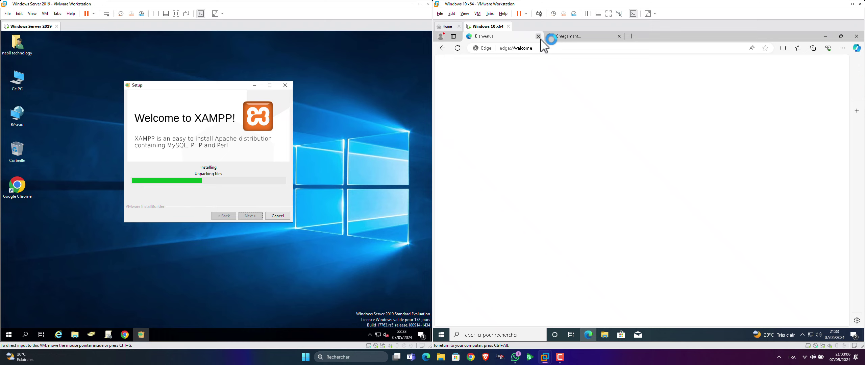
Try to open 192.168.1.200 in the Windows 10 browser and stop the page that is loading
left_click(524, 50)
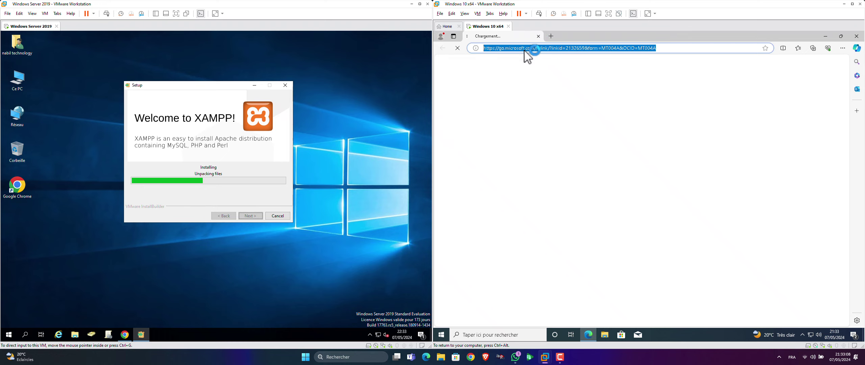
type("19")
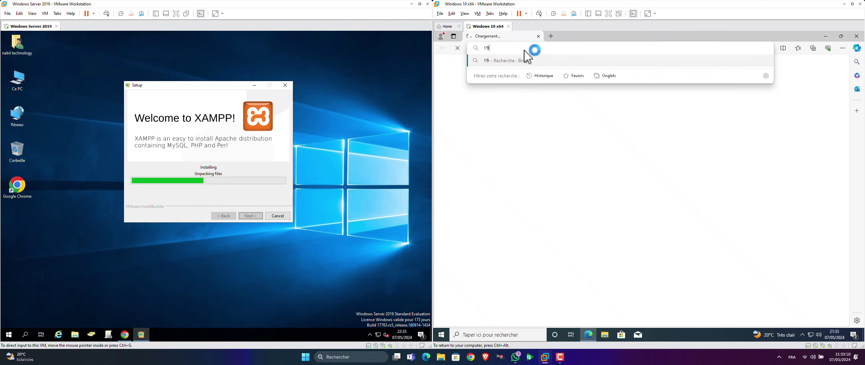
type("2.1")
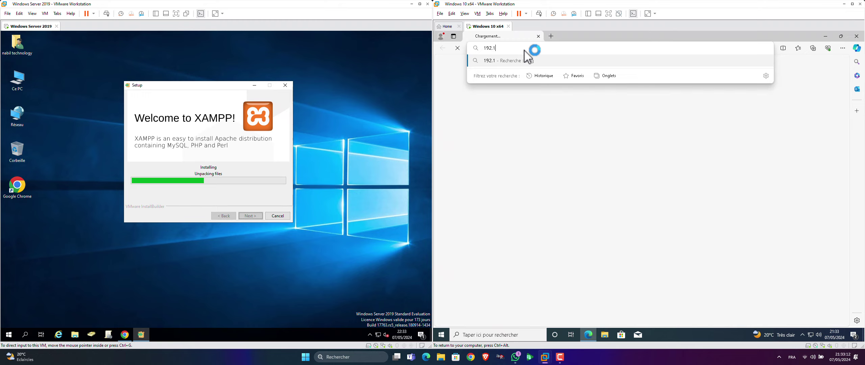
type("68.1.200")
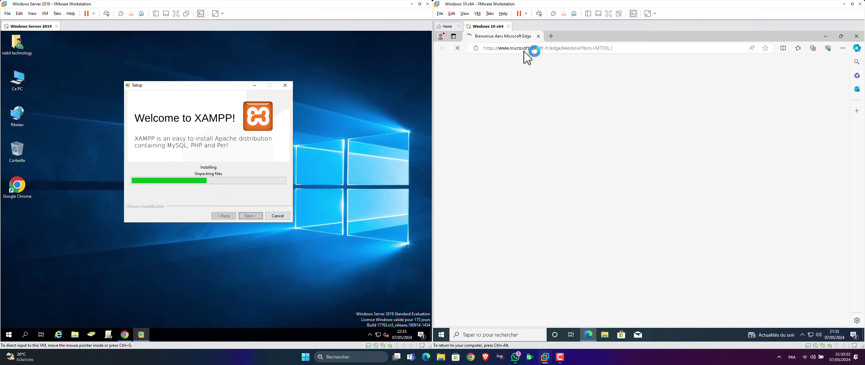
left_click(459, 49)
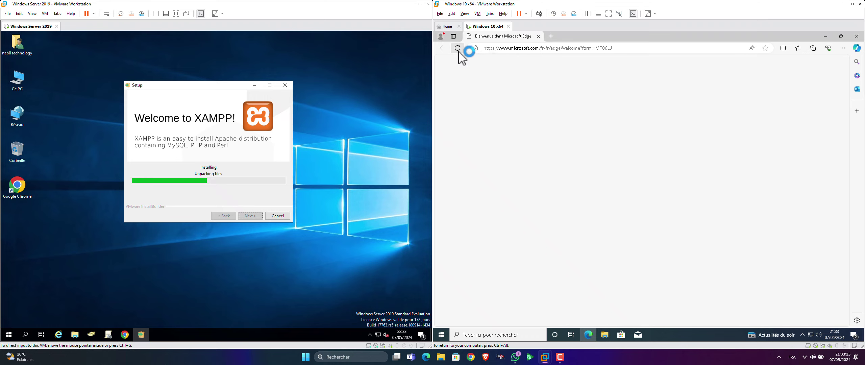
Open the server's web page at 192.168.1.200 in the Windows 10 browser
left_click(535, 49)
left_click(534, 49)
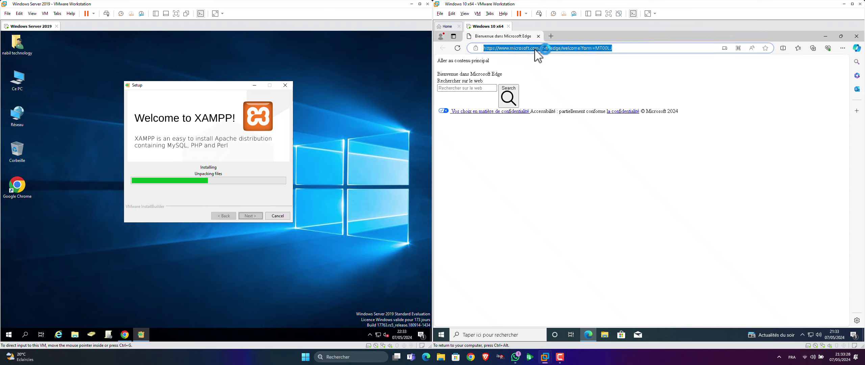
type("192")
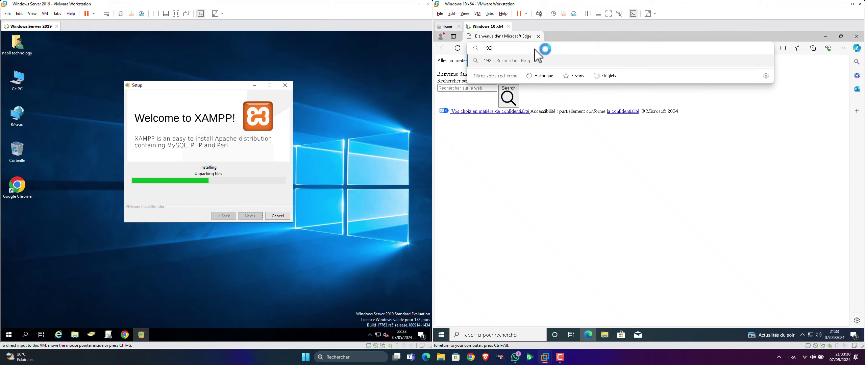
type(".168.1.2")
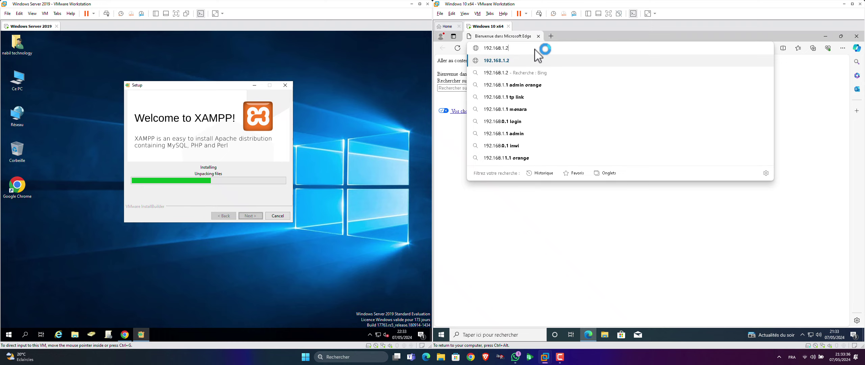
type("00")
key("Return")
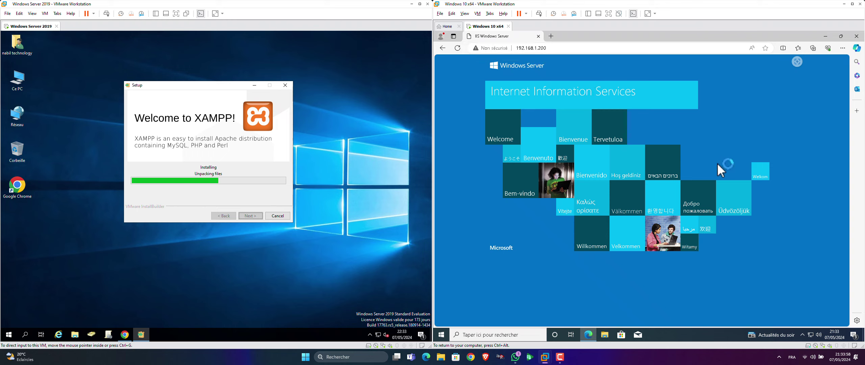
Replace the browser address with 192.168.1.200/glpi without loading it
left_click(576, 52)
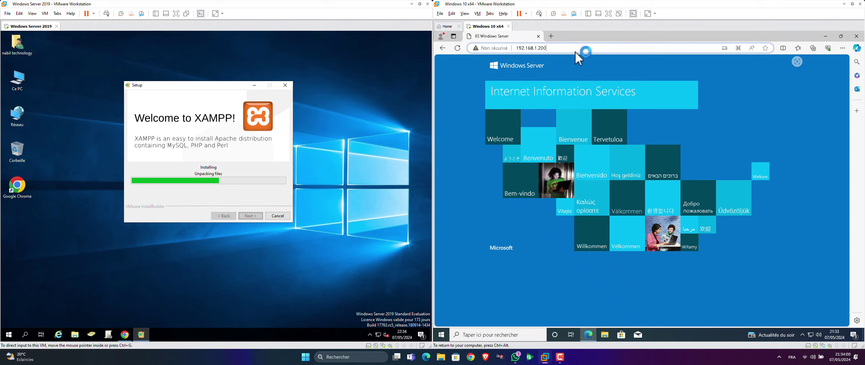
left_click(575, 48)
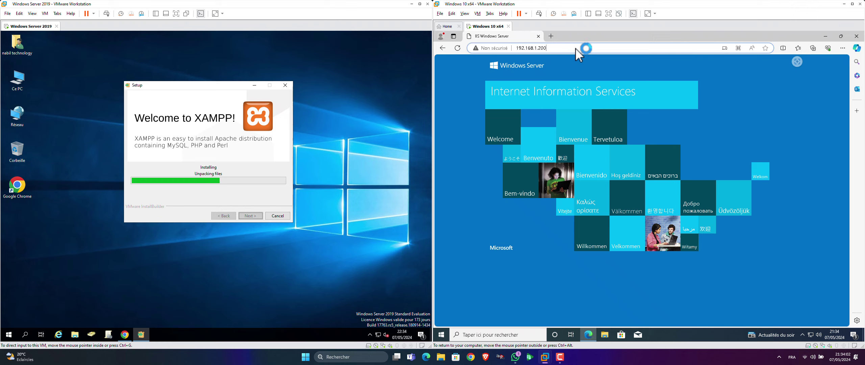
key("ctrl+a")
key("BackSpace")
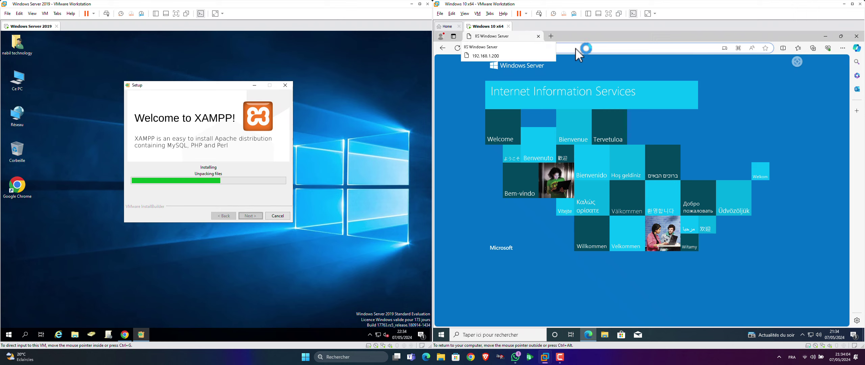
key("Escape")
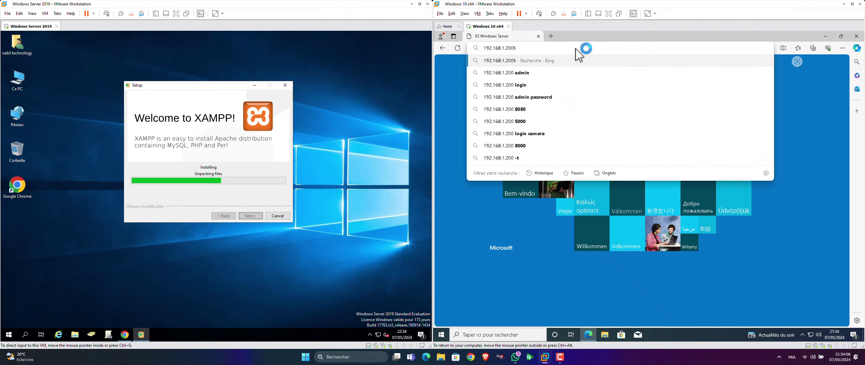
key("BackSpace")
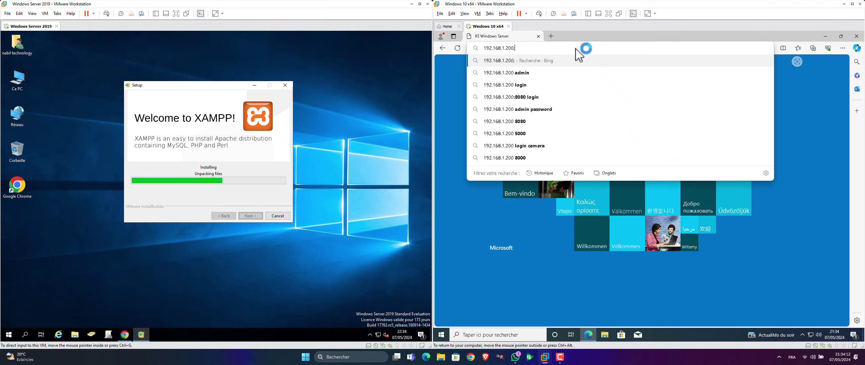
type("/")
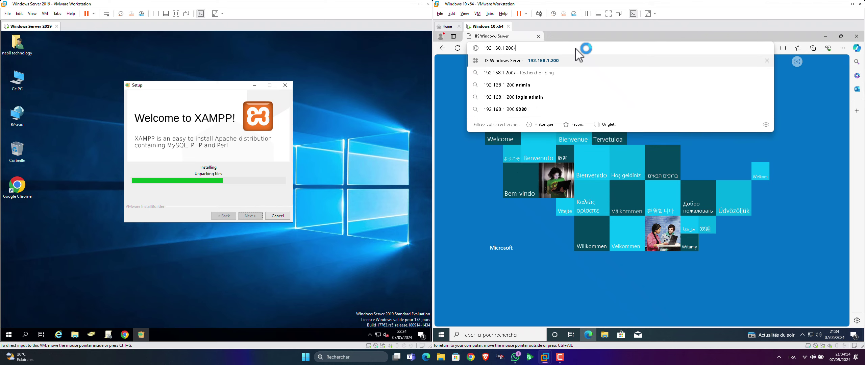
type("glpi")
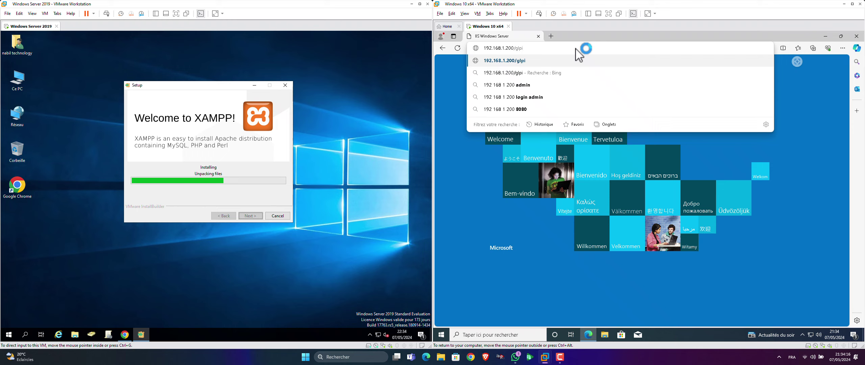
key("ctrl+a")
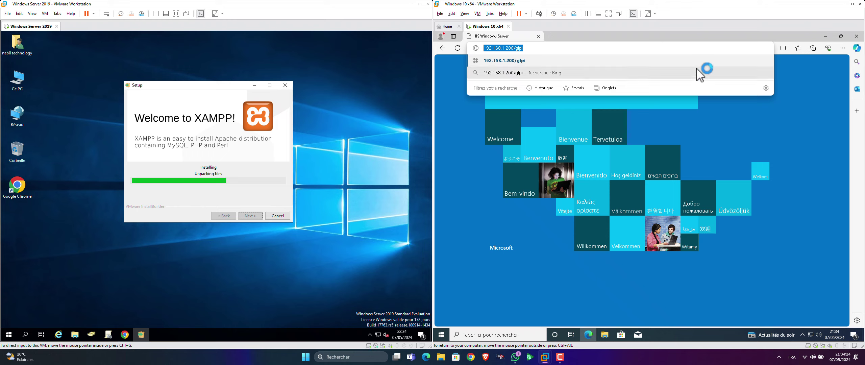
Select the entered GLPI address and close the IIS page's browser tab on Windows 10
left_click(692, 49)
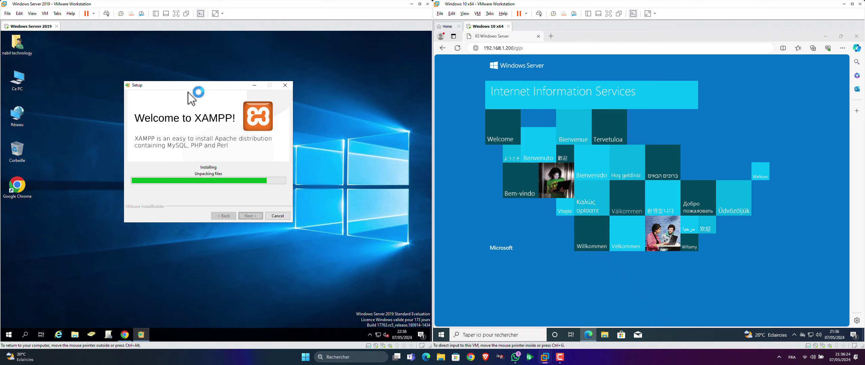
left_click(523, 48)
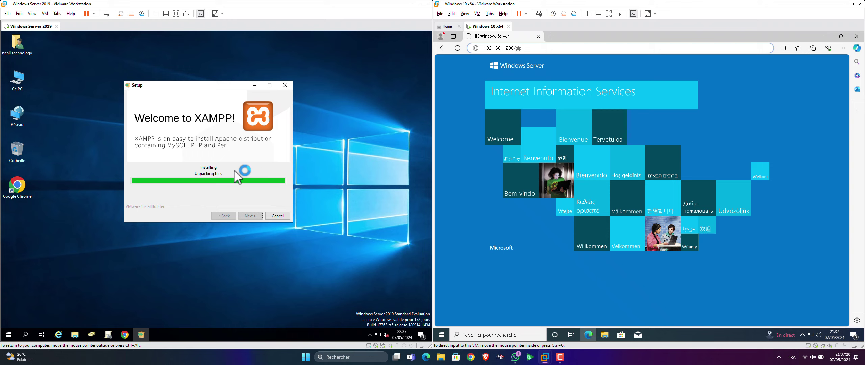
right_click(497, 48)
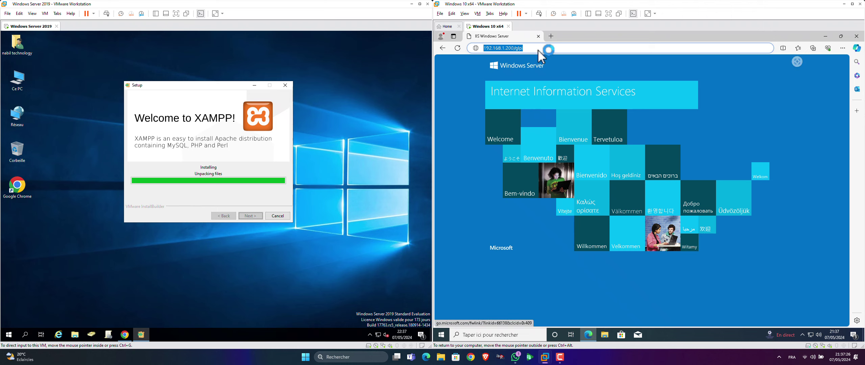
left_click(538, 36)
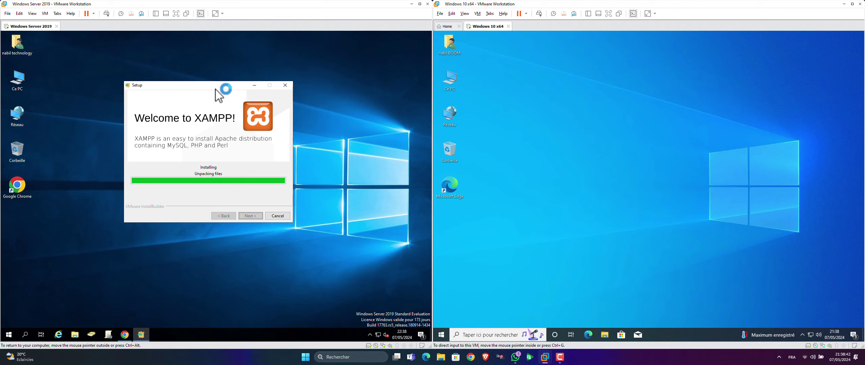
Move the XAMPP setup window aside on the server, open the local disk C:, and select the xampp folder
left_click_drag(215, 87, 285, 64)
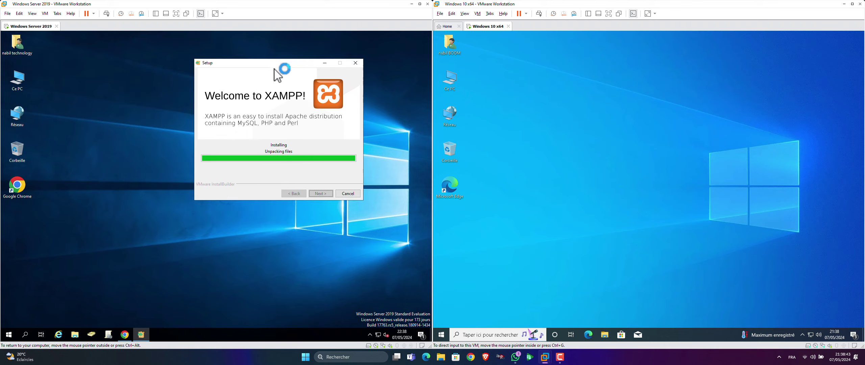
double_click(19, 78)
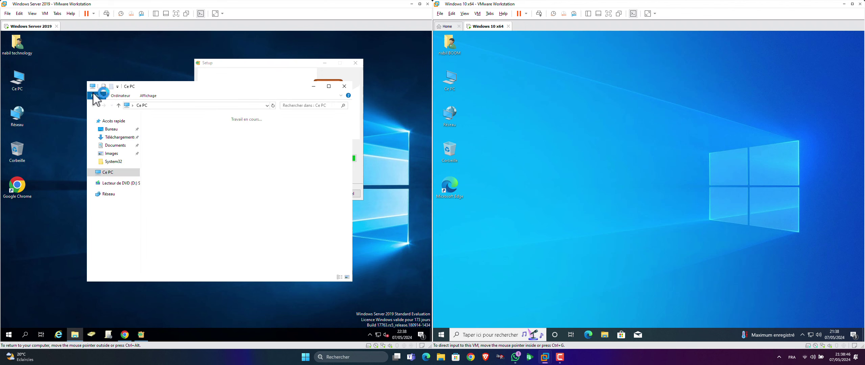
left_click(190, 215)
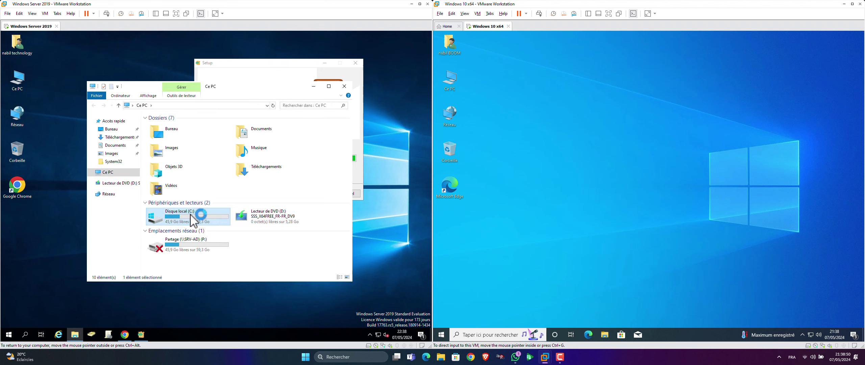
double_click(191, 214)
left_click(162, 175)
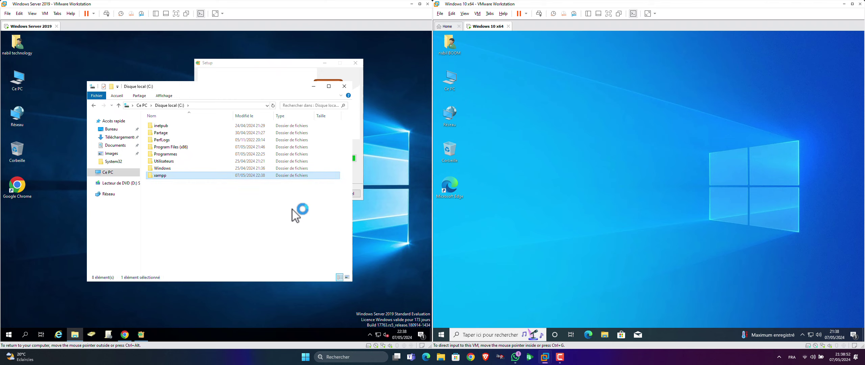
Narrow the C: drive window and arrange it side by side with the XAMPP setup window
left_click_drag(353, 235, 240, 222)
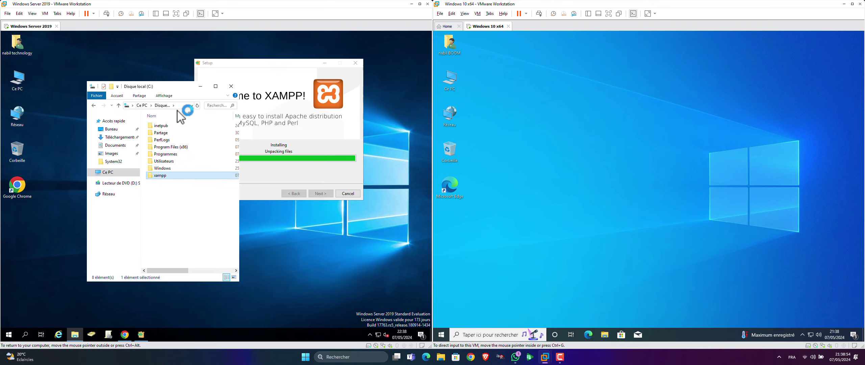
left_click_drag(184, 85, 164, 58)
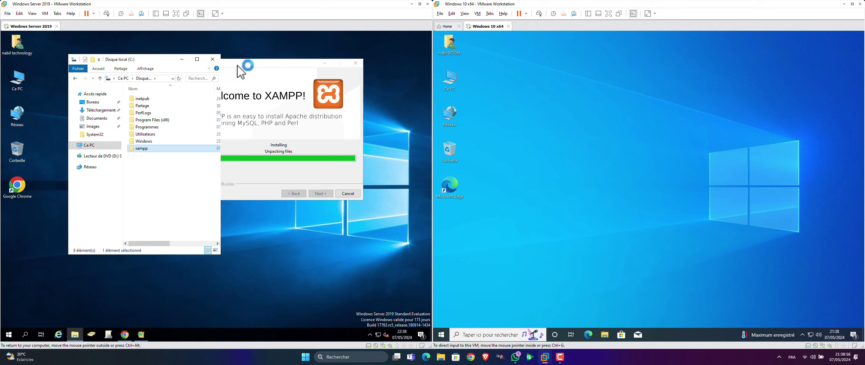
left_click_drag(237, 65, 295, 46)
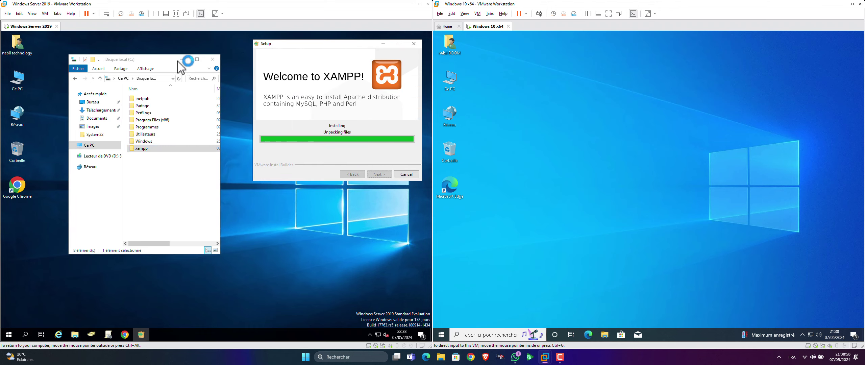
left_click_drag(177, 61, 179, 40)
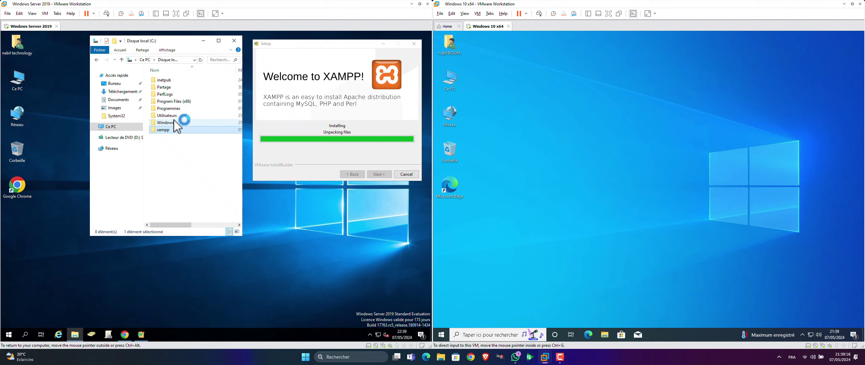
Finish the XAMPP setup with the Control Panel set to start, and move the C: drive window aside
left_click(310, 150)
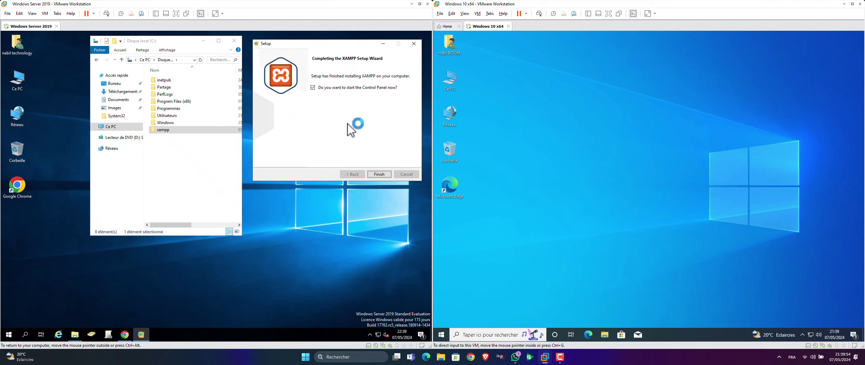
left_click(374, 173)
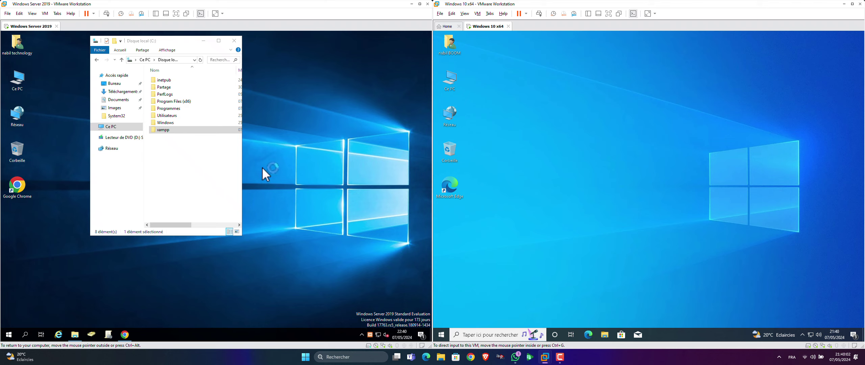
left_click(168, 129)
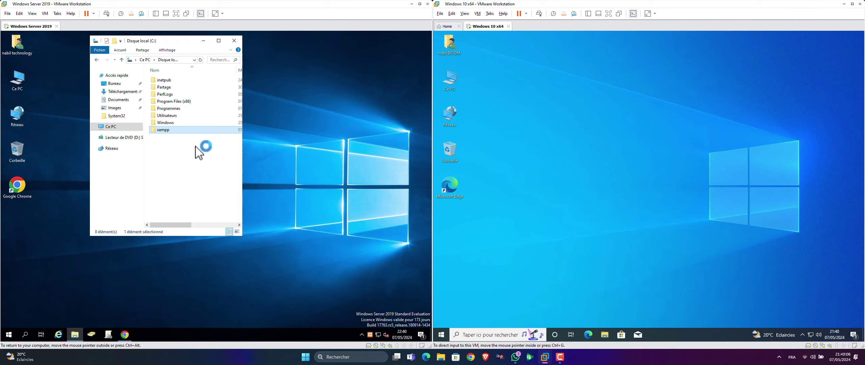
left_click_drag(173, 40, 118, 40)
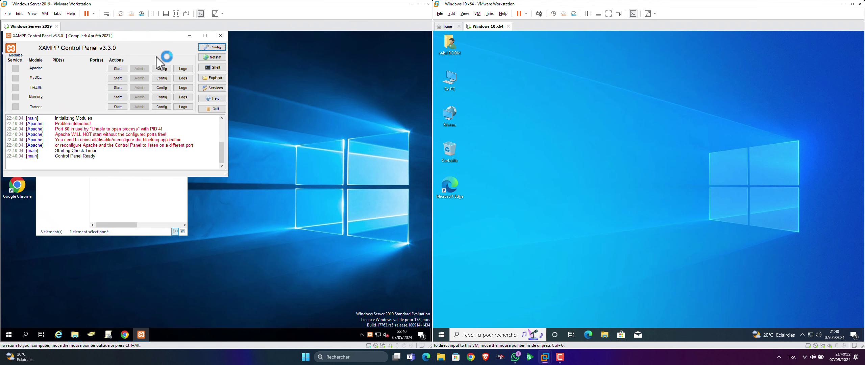
Move the XAMPP Control Panel beside the C: drive window and try to start the Apache module
left_click_drag(131, 33, 328, 43)
left_click(315, 79)
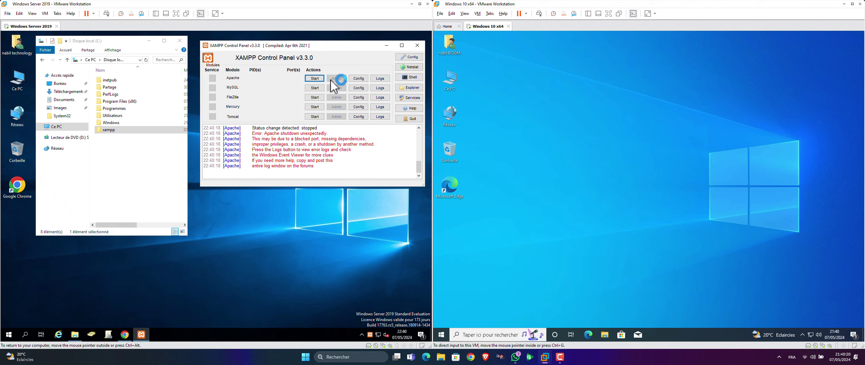
Examine the port and SSL directives in Apache's httpd-ssl.conf file, and close it without editing
left_click(358, 78)
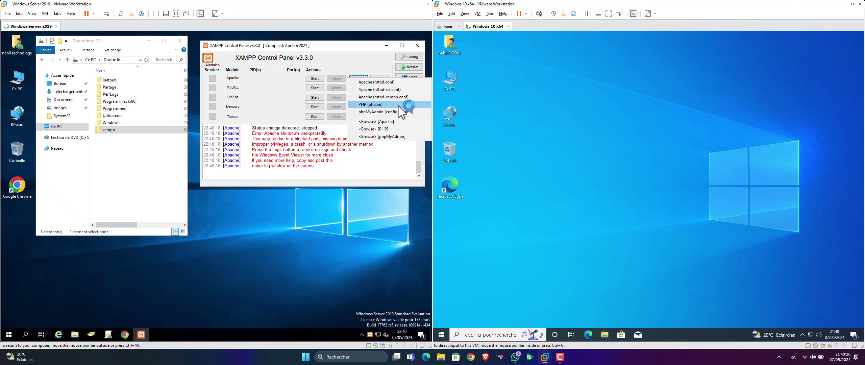
left_click(396, 90)
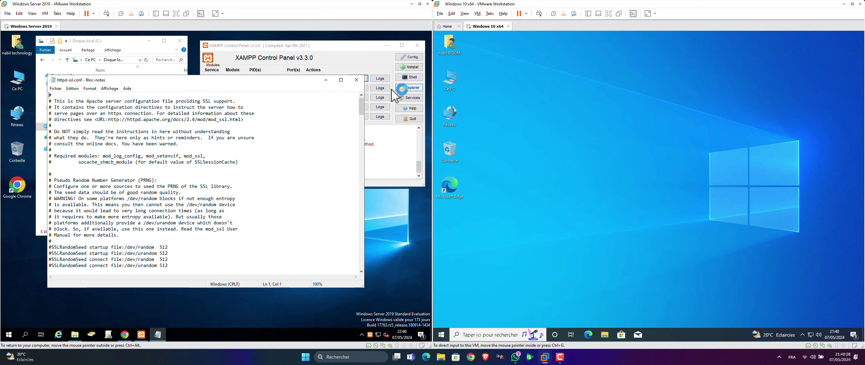
left_click_drag(192, 83, 261, 86)
scroll(272, 200, "down", 5)
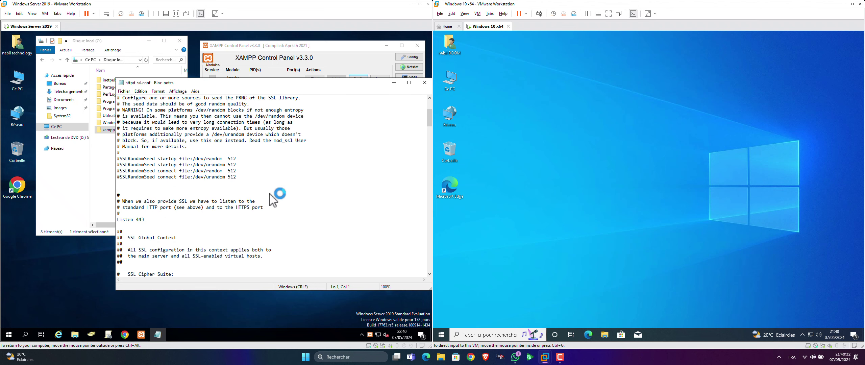
scroll(272, 199, "down", 6)
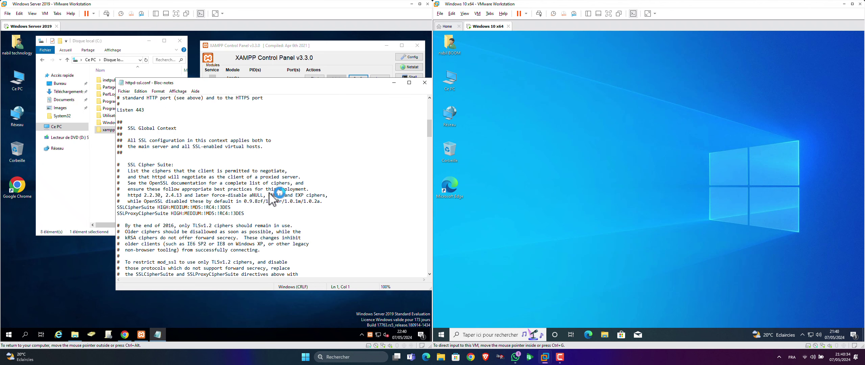
scroll(242, 190, "down", 2)
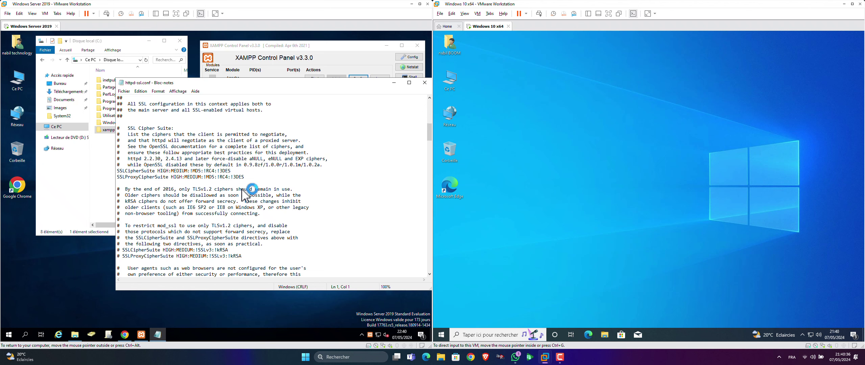
scroll(242, 190, "down", 6)
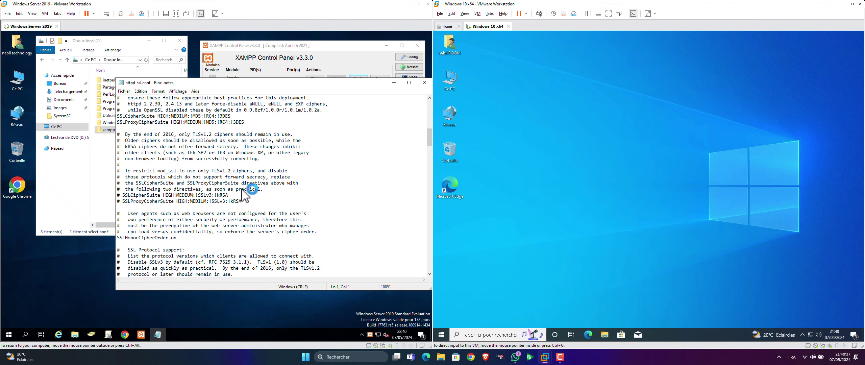
left_click(424, 83)
Try to set Apache's main port to 8080 in the Control Panel's service and port settings
left_click(409, 57)
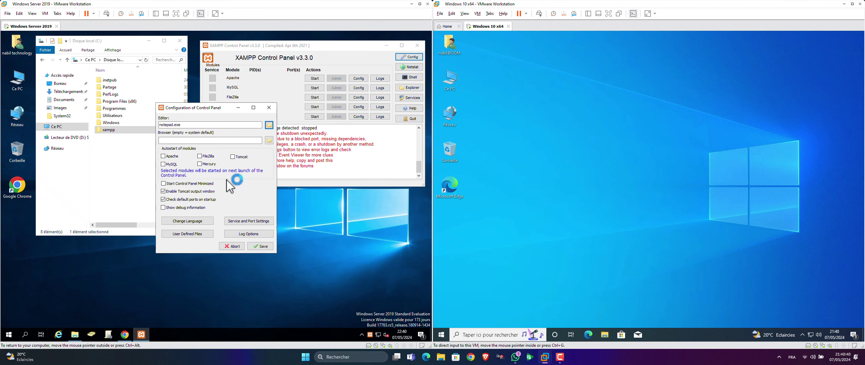
left_click(240, 222)
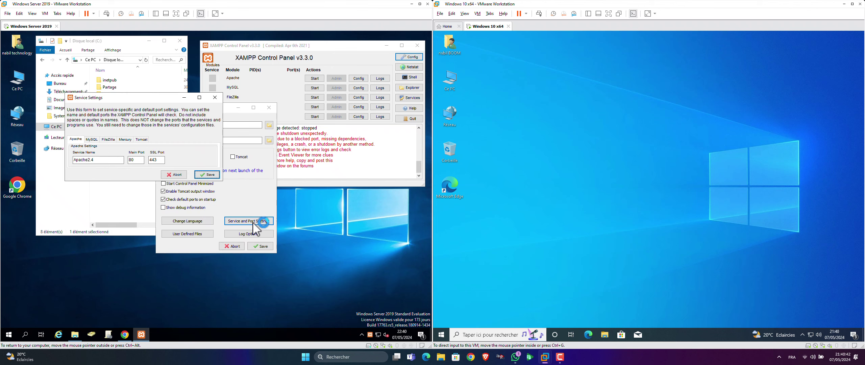
left_click(130, 159)
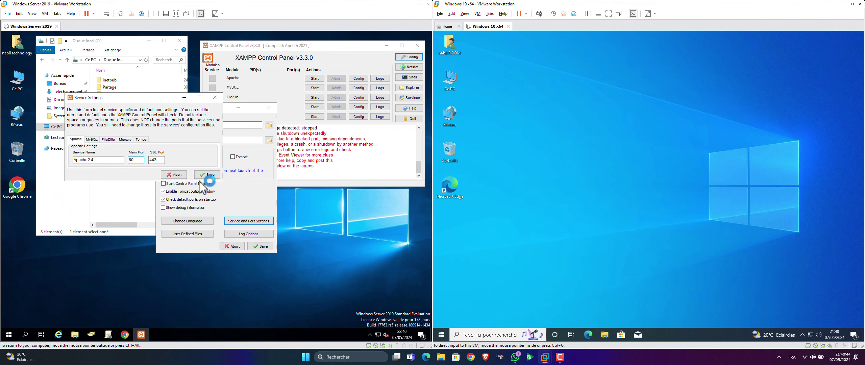
type("80")
left_click(210, 174)
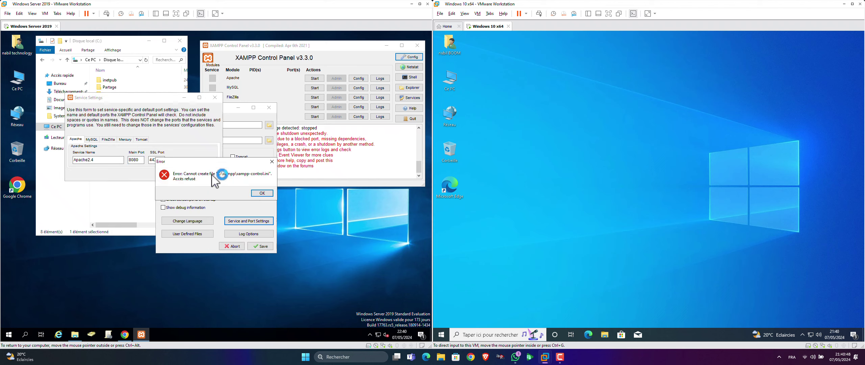
left_click(262, 193)
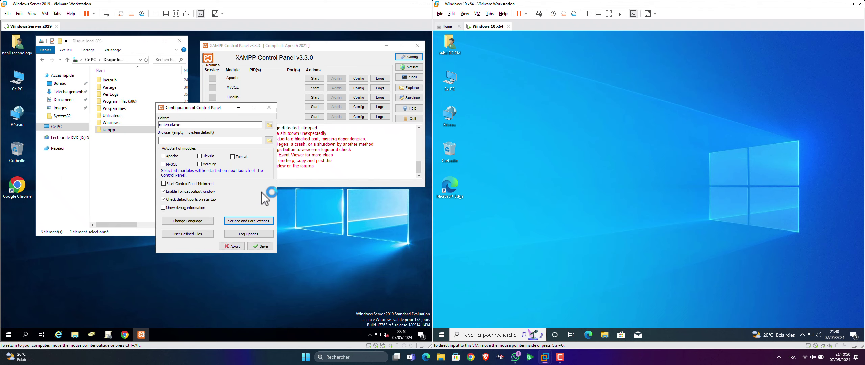
Try again to save Apache's main port 8080, along with the Control Panel configuration
left_click(258, 221)
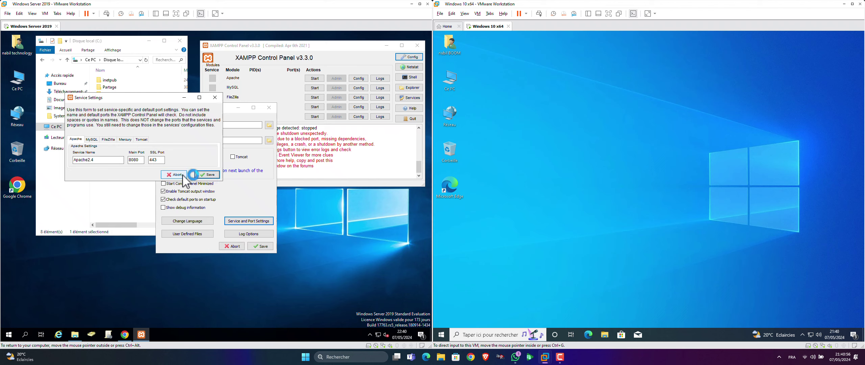
left_click(207, 174)
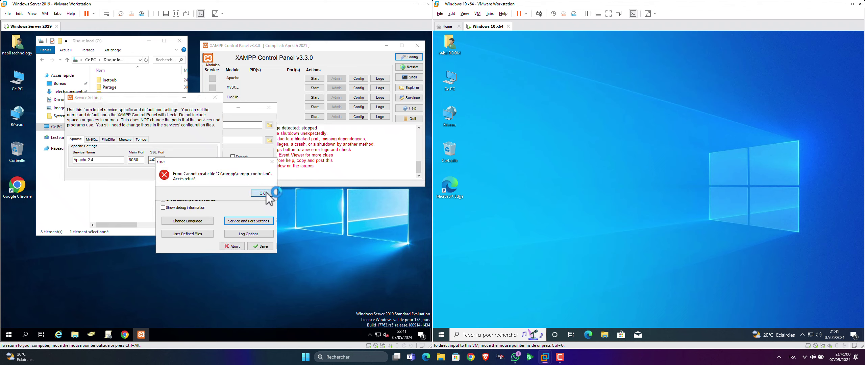
left_click(262, 193)
left_click(258, 246)
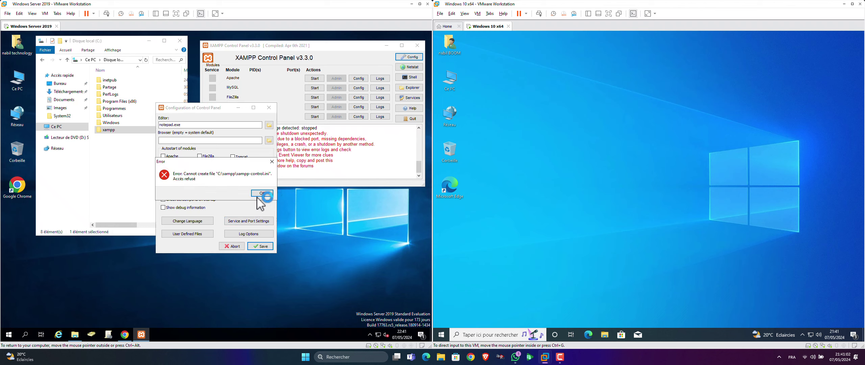
left_click(261, 193)
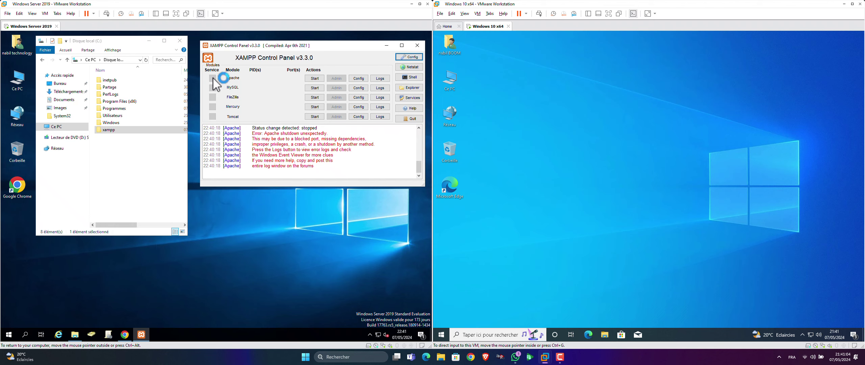
Close the XAMPP Control Panel and quit it completely from the server's notification area
left_click(417, 47)
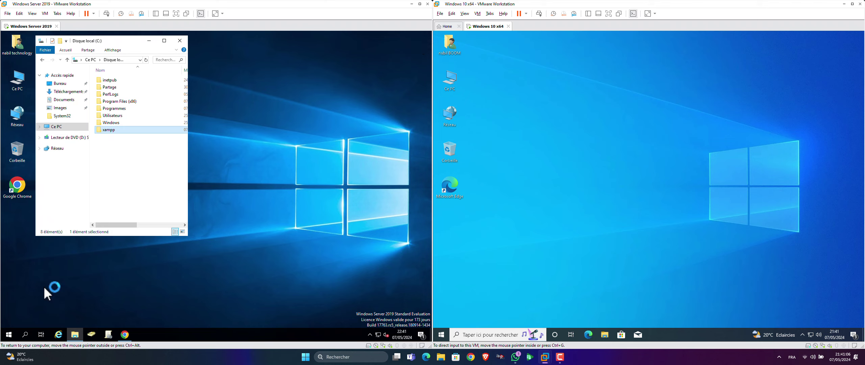
left_click(368, 334)
right_click(363, 320)
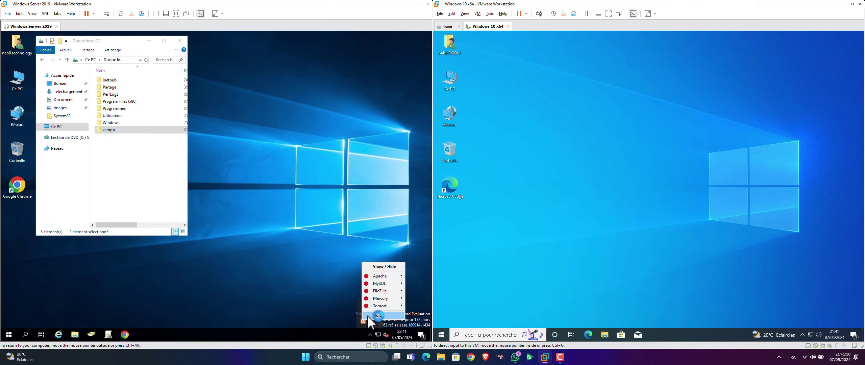
left_click(368, 316)
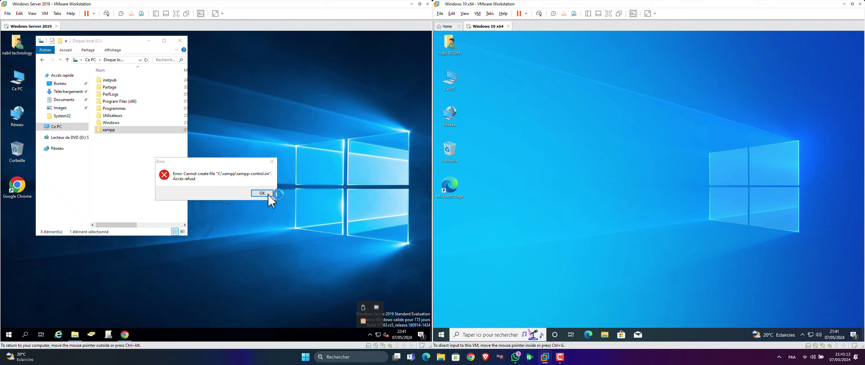
left_click(259, 192)
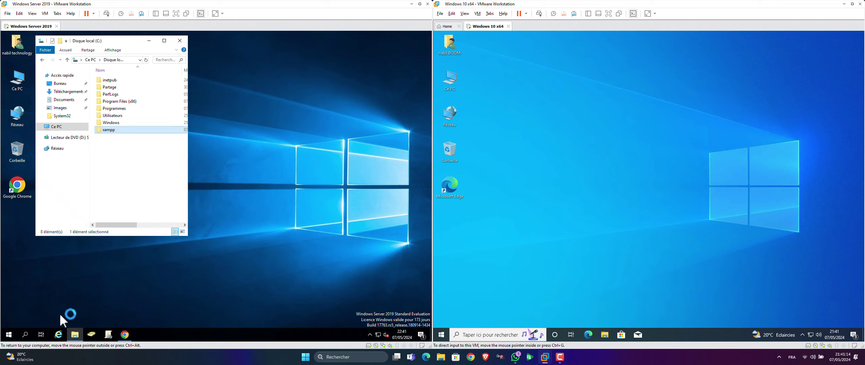
Relaunch the XAMPP Control Panel on the server as administrator and approve the elevation request
left_click(10, 334)
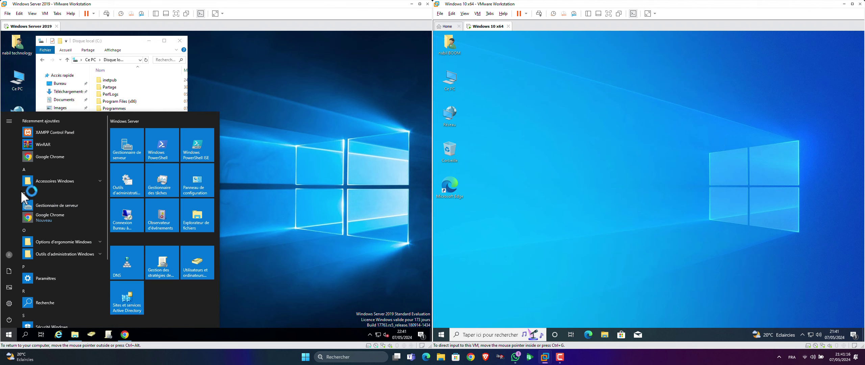
right_click(47, 130)
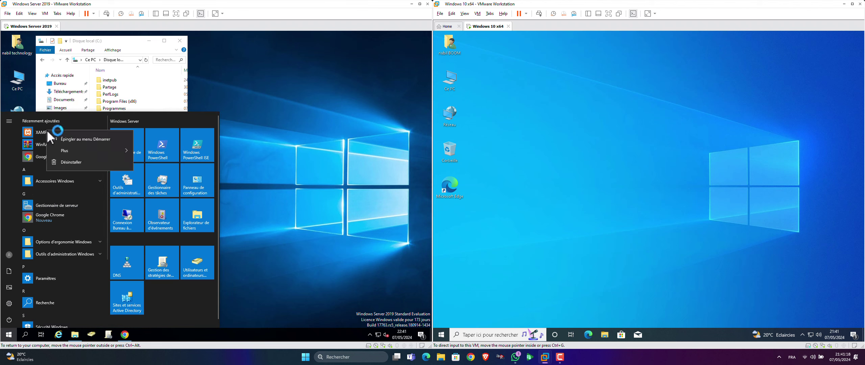
mouse_move(71, 148)
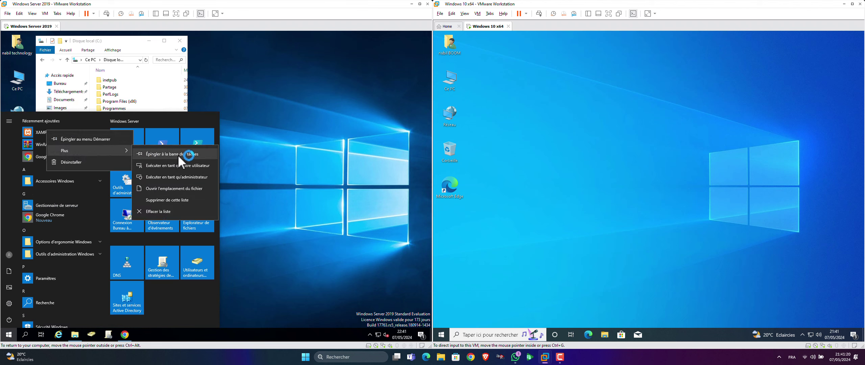
left_click(205, 177)
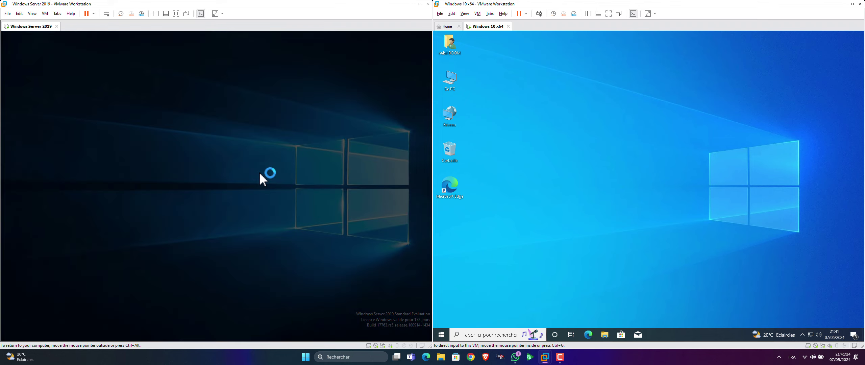
left_click(203, 230)
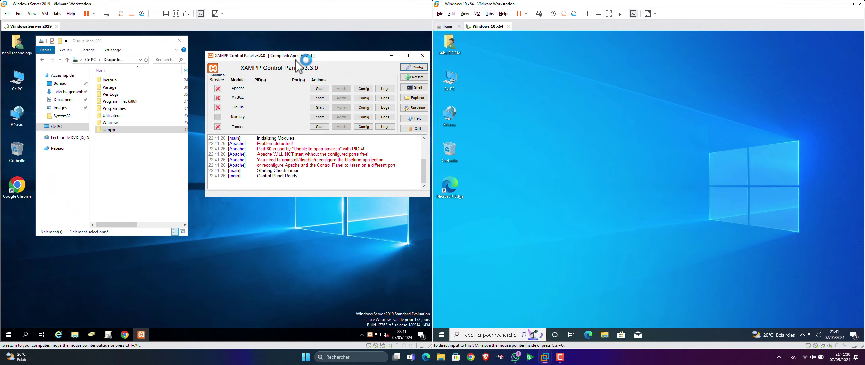
Save Apache's service and port settings together with the Control Panel configuration
left_click(413, 67)
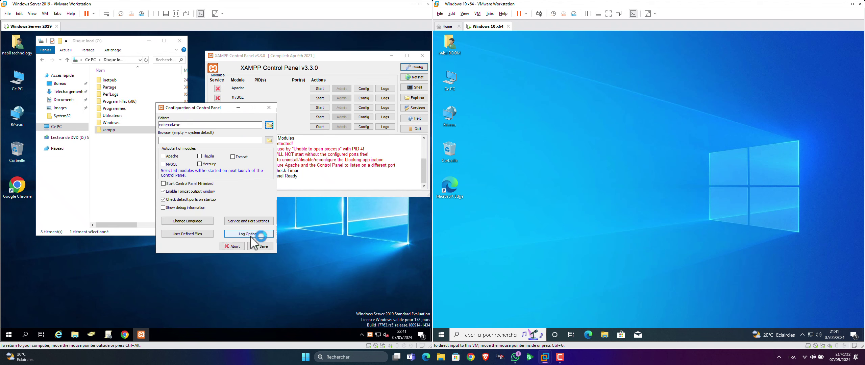
left_click(249, 220)
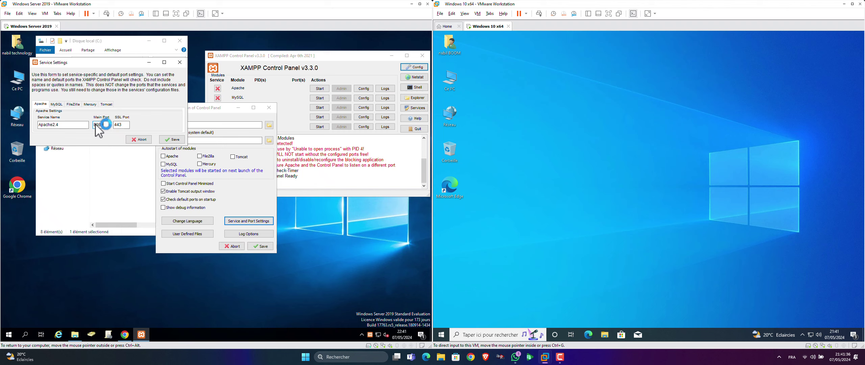
left_click(172, 139)
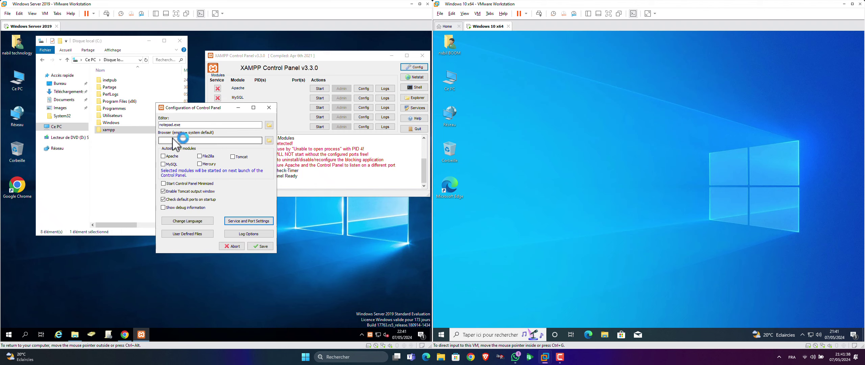
left_click(259, 246)
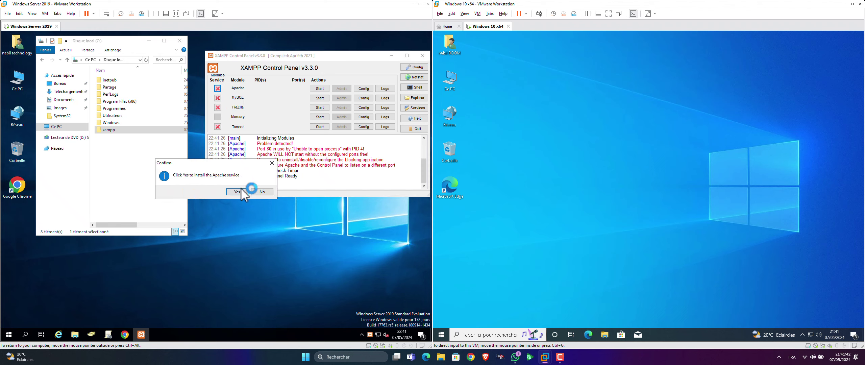
Install Apache and MySQL as Windows services and try to start both modules
left_click(242, 191)
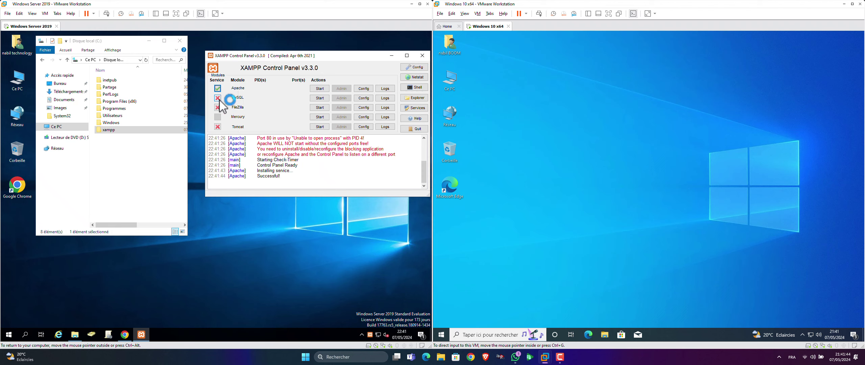
left_click(217, 98)
left_click(236, 191)
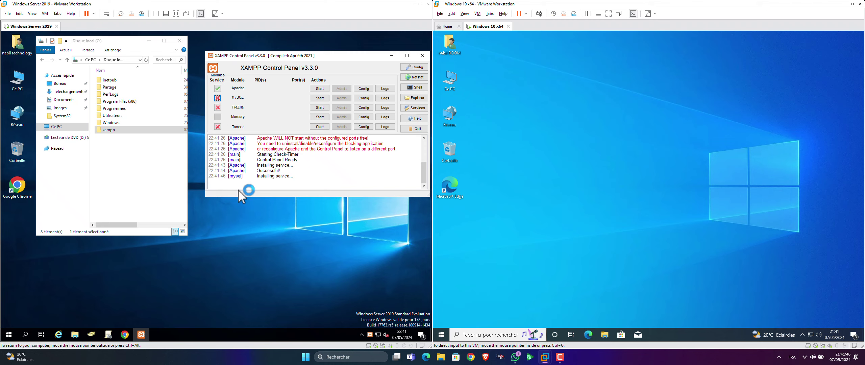
left_click(319, 89)
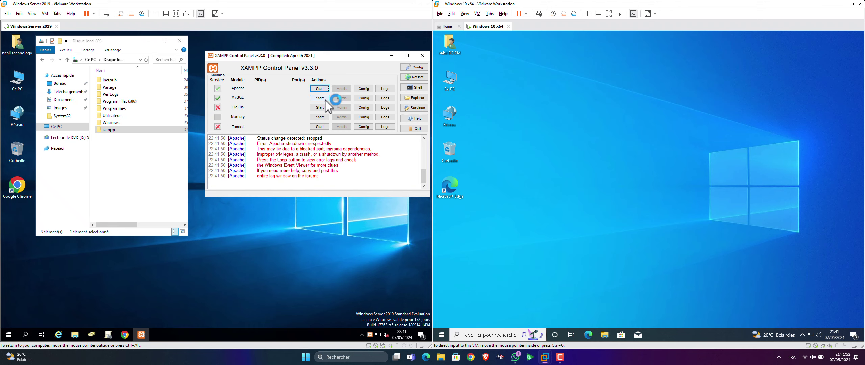
left_click(325, 99)
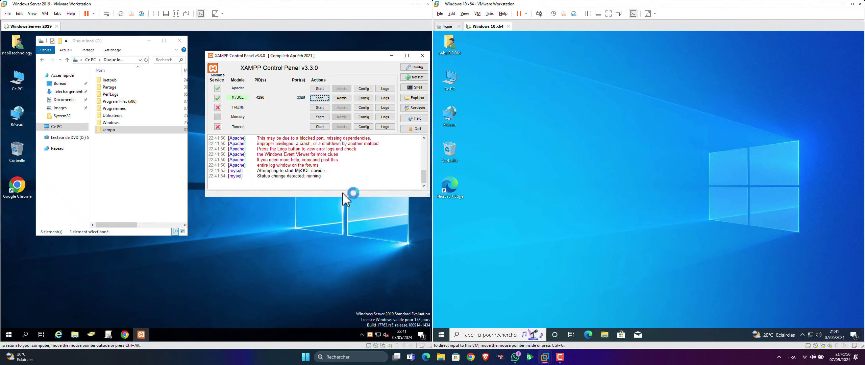
Open the php.ini configuration file from Apache's entry in XAMPP, read through its directives, and close it
left_click(370, 89)
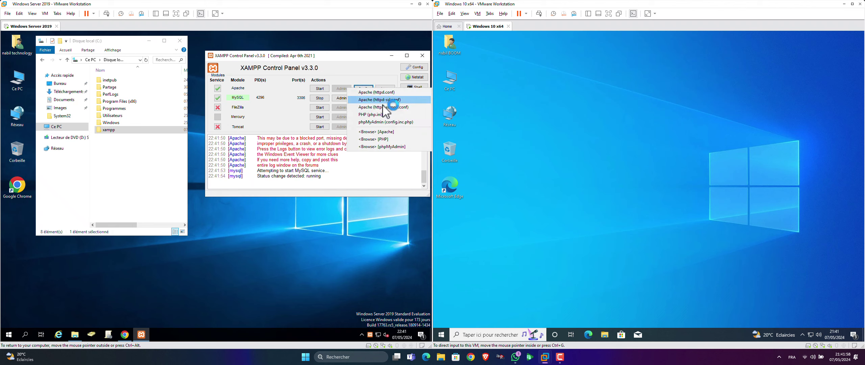
left_click(401, 115)
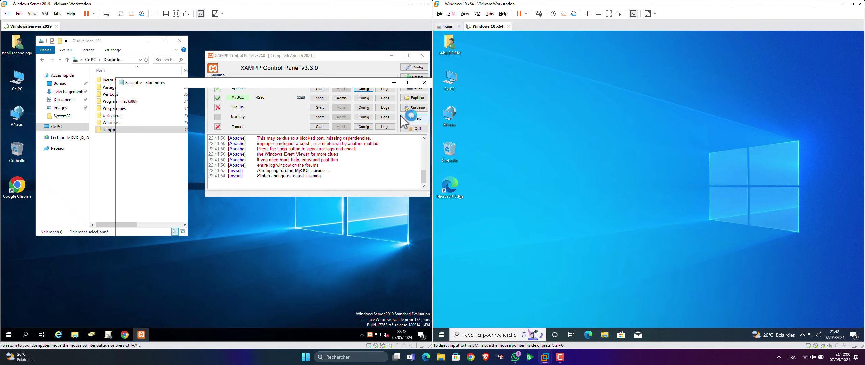
scroll(293, 222, "down", 11)
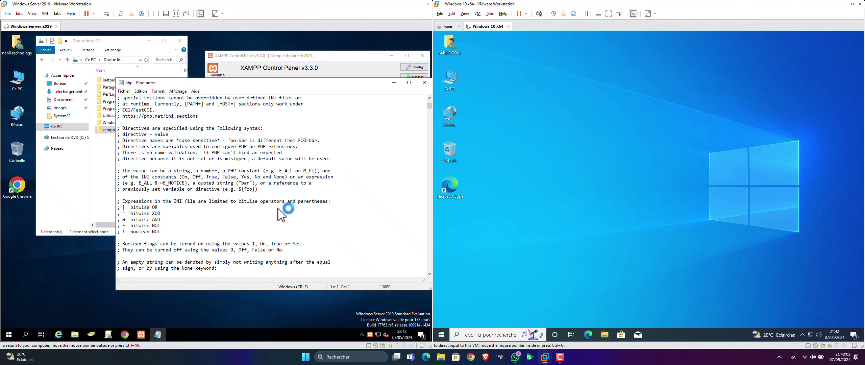
scroll(188, 212, "down", 7)
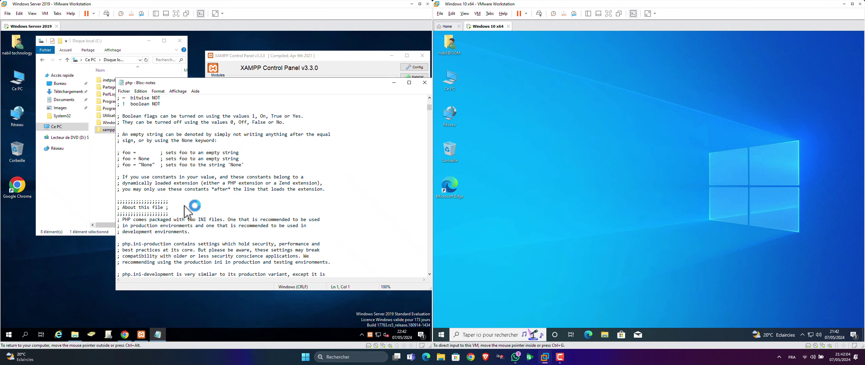
scroll(188, 210, "down", 17)
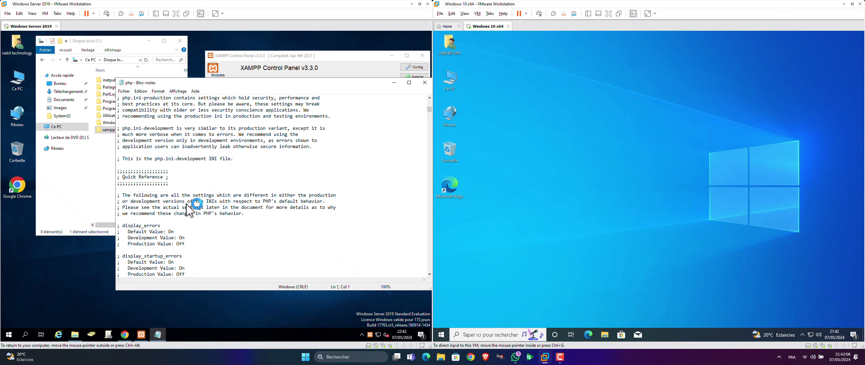
scroll(189, 211, "down", 12)
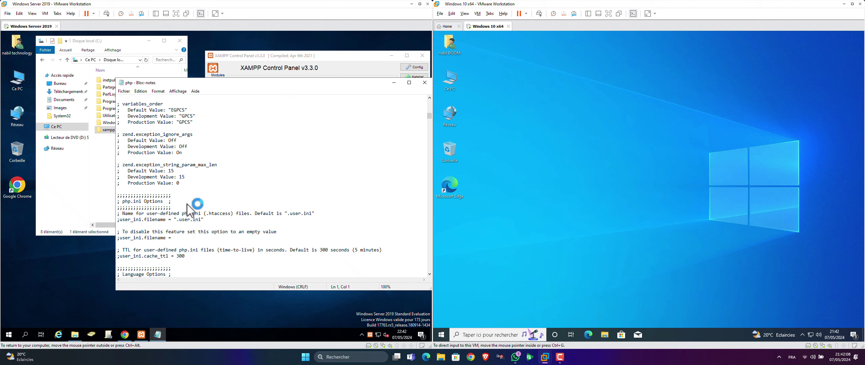
scroll(223, 214, "down", 4)
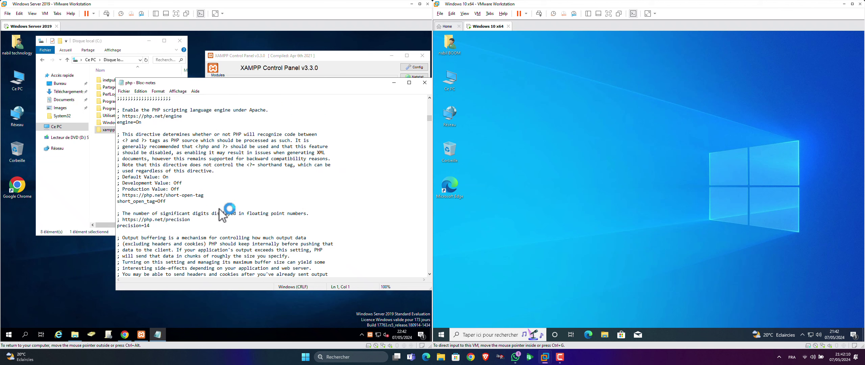
scroll(223, 215, "down", 9)
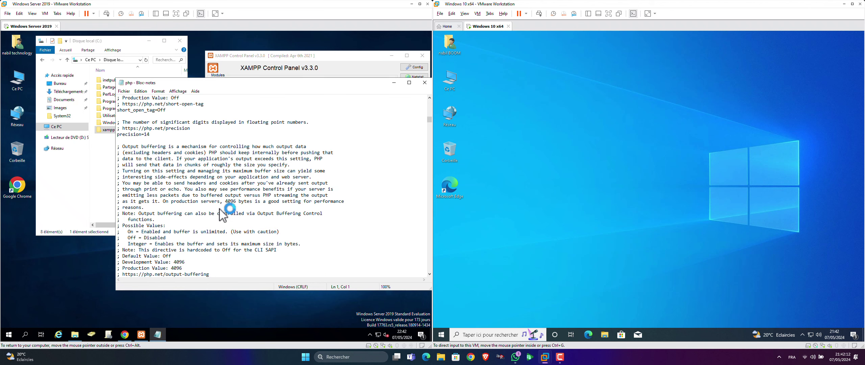
scroll(220, 209, "down", 11)
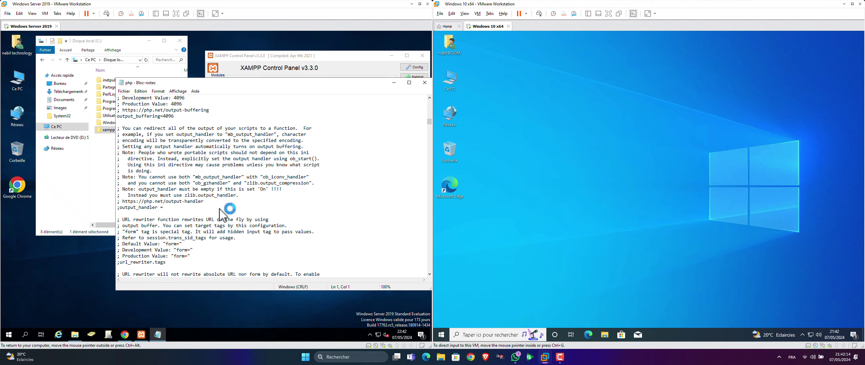
scroll(220, 209, "down", 9)
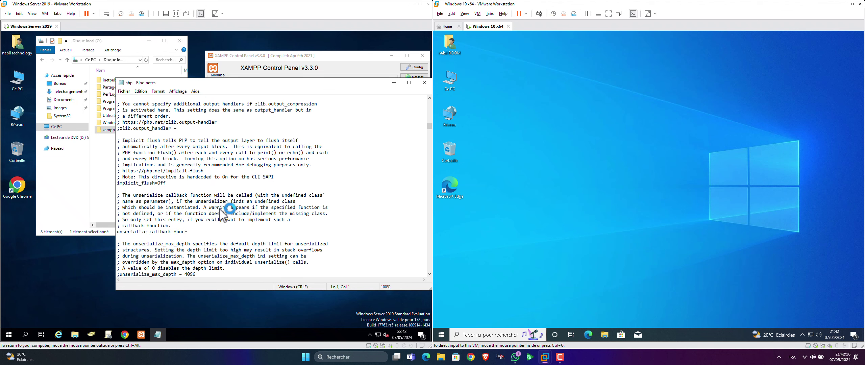
left_click(425, 82)
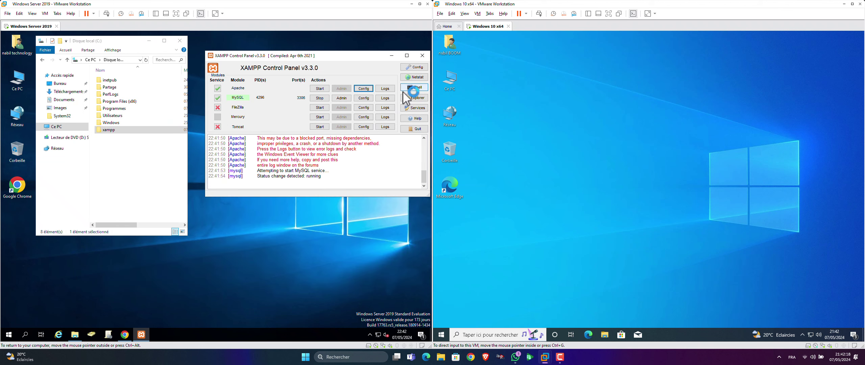
Open Apache's httpd-ssl.conf and read through its port, virtual host and SSL directives to the end of the file
left_click(362, 89)
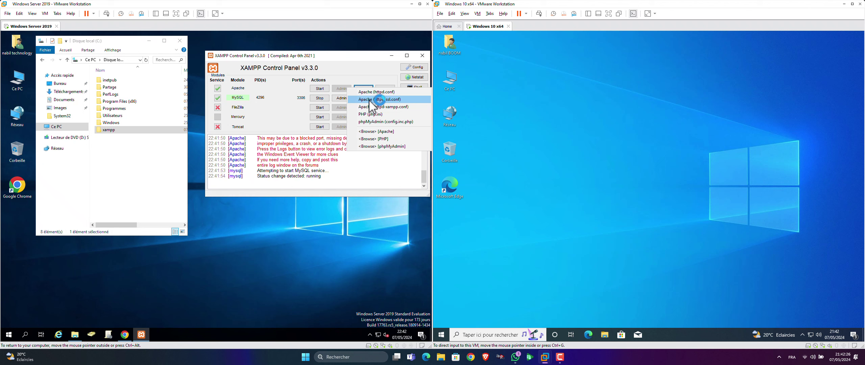
left_click(370, 100)
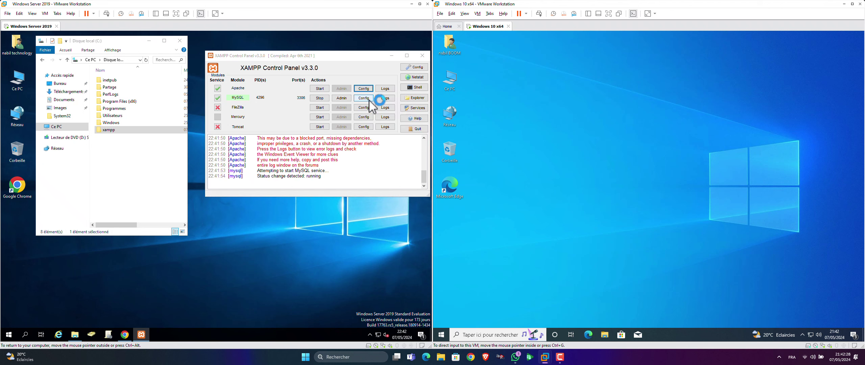
scroll(308, 205, "down", 1)
scroll(307, 205, "down", 16)
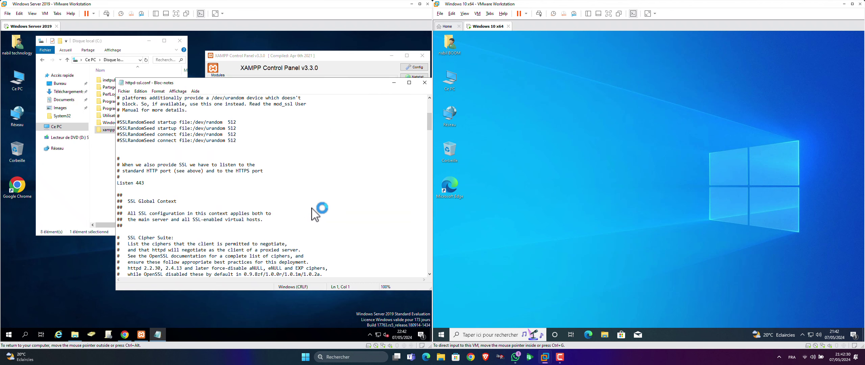
scroll(312, 207, "down", 20)
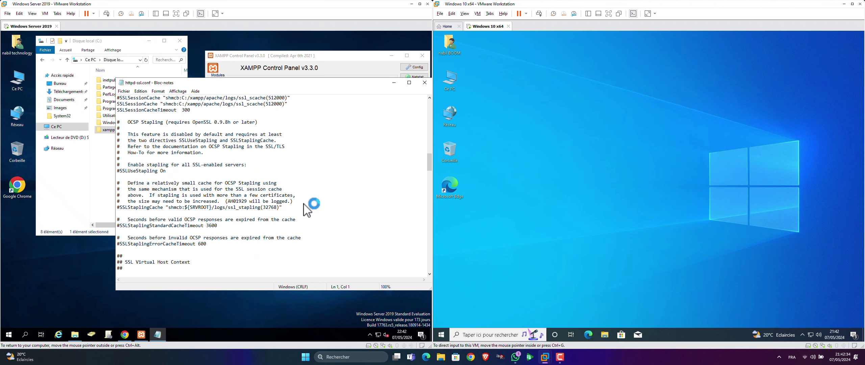
scroll(223, 213, "down", 5)
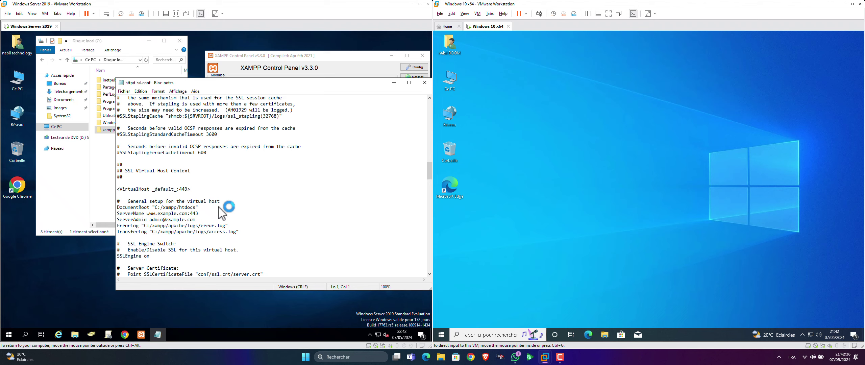
scroll(225, 207, "down", 3)
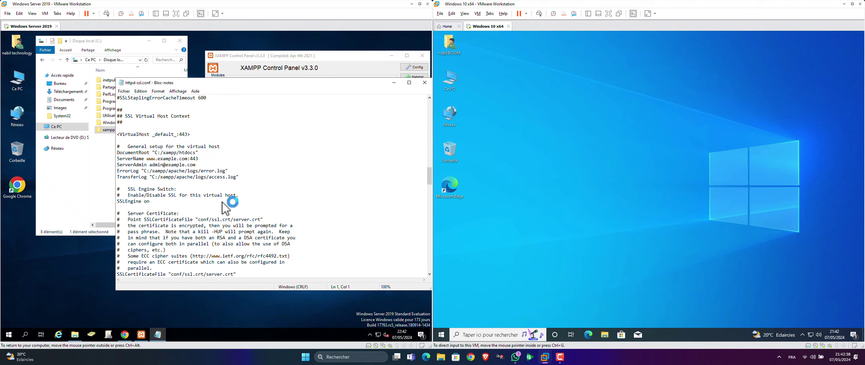
scroll(222, 202, "down", 1)
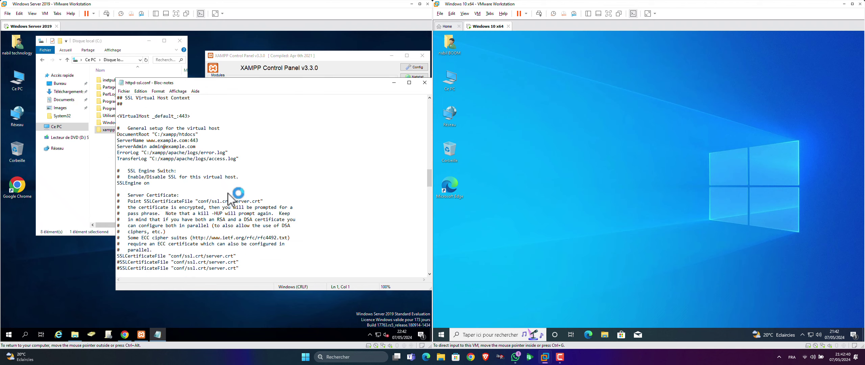
scroll(228, 194, "down", 1)
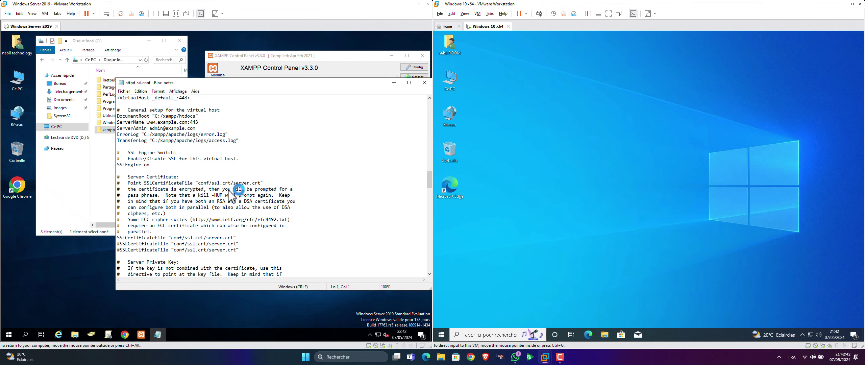
scroll(229, 193, "down", 7)
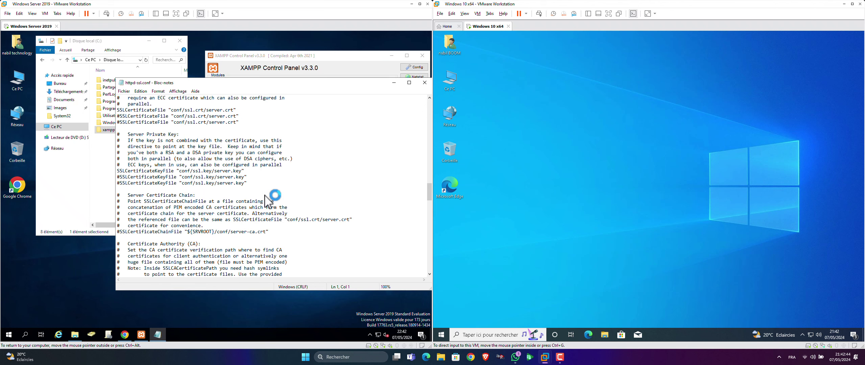
scroll(266, 196, "down", 8)
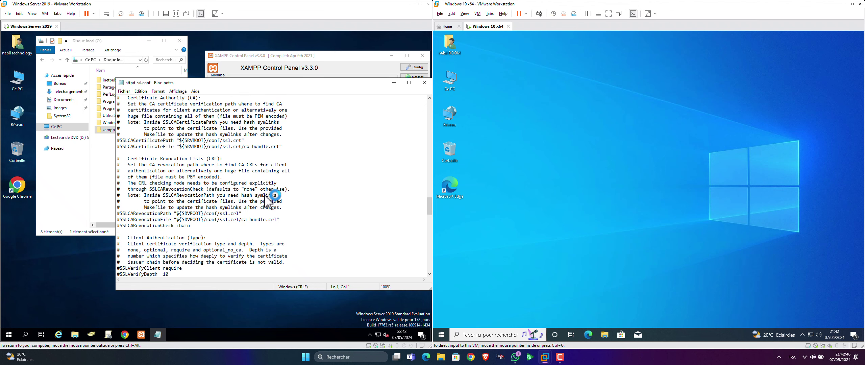
scroll(265, 197, "down", 3)
scroll(265, 197, "down", 8)
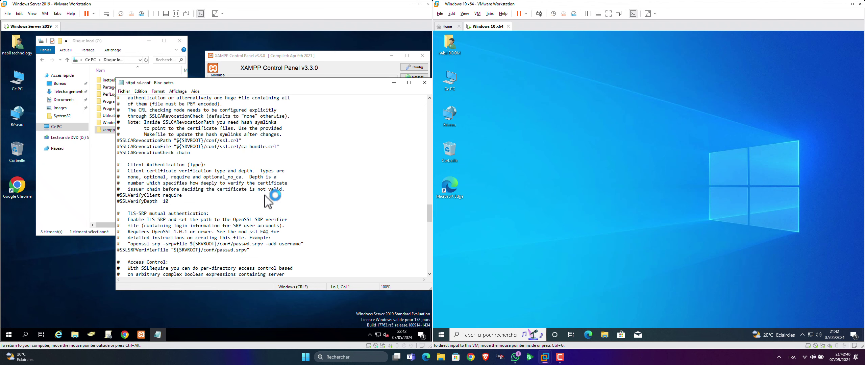
scroll(265, 198, "down", 1)
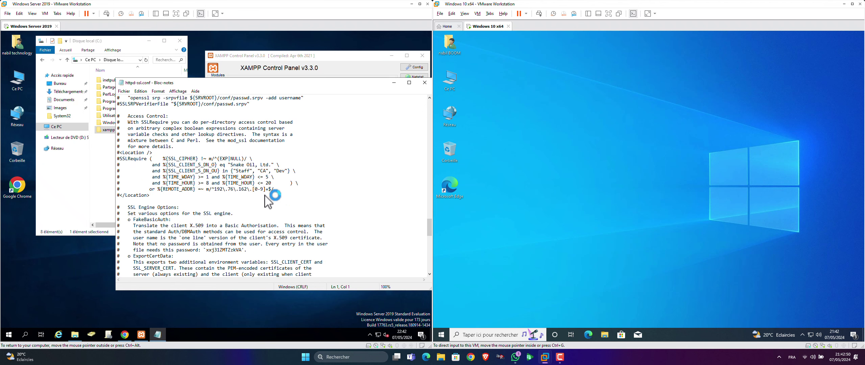
scroll(266, 198, "down", 7)
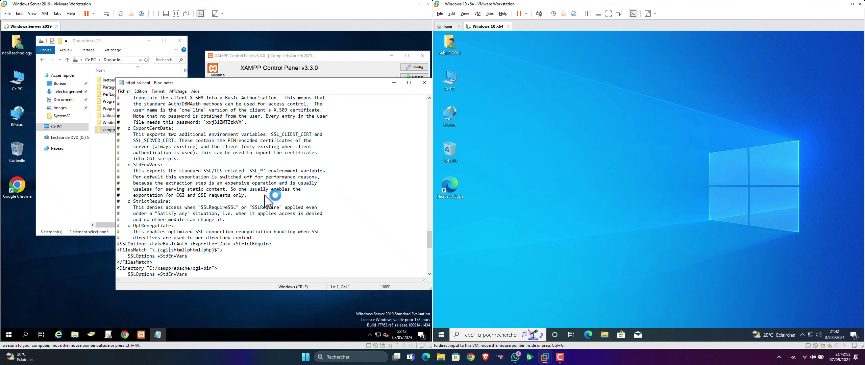
scroll(265, 197, "down", 10)
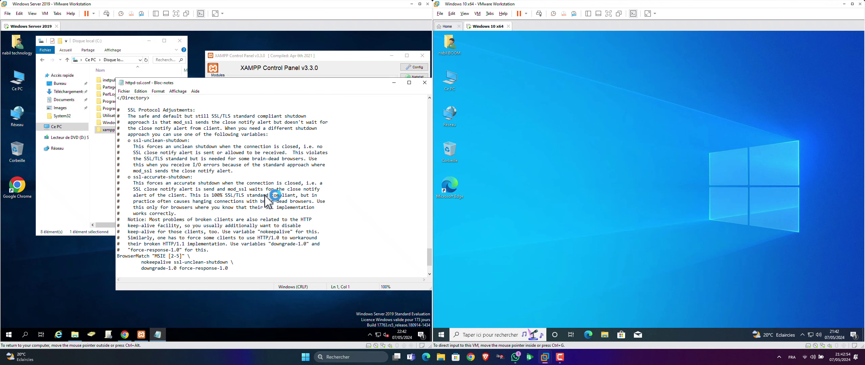
scroll(266, 198, "down", 3)
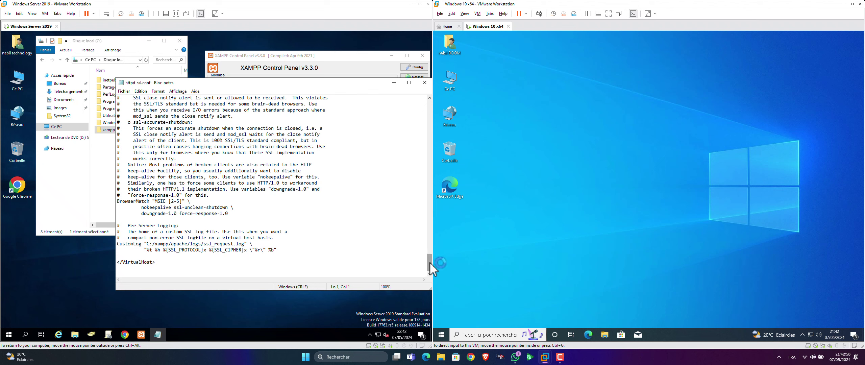
Search httpd-ssl.conf for "80" both downwards and upwards from the start of the file, then close the file
left_click_drag(430, 263, 428, 109)
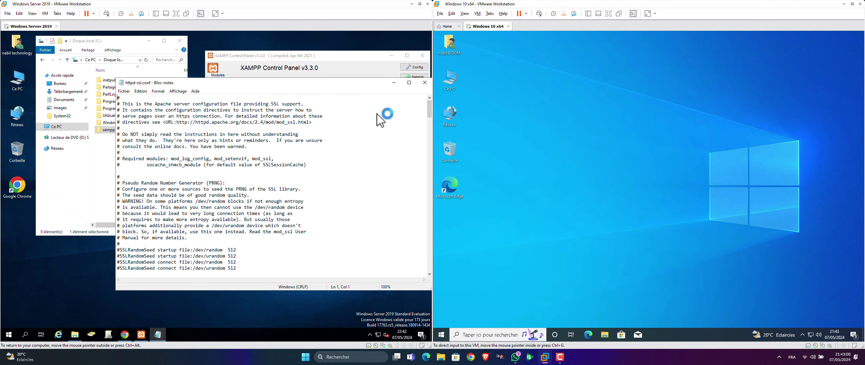
key("ctrl+f")
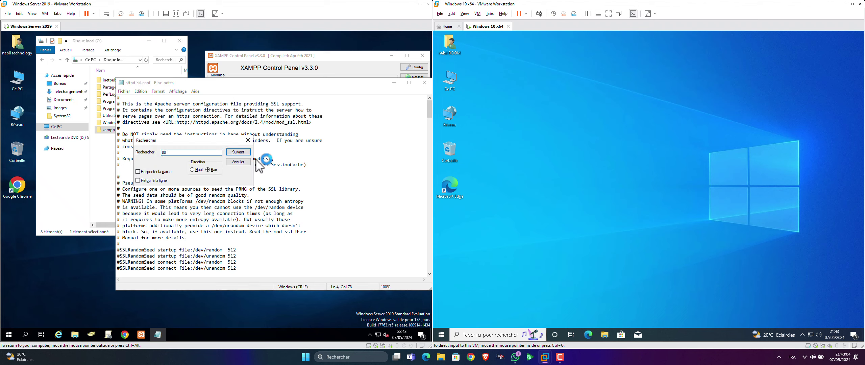
left_click(240, 153)
left_click(238, 207)
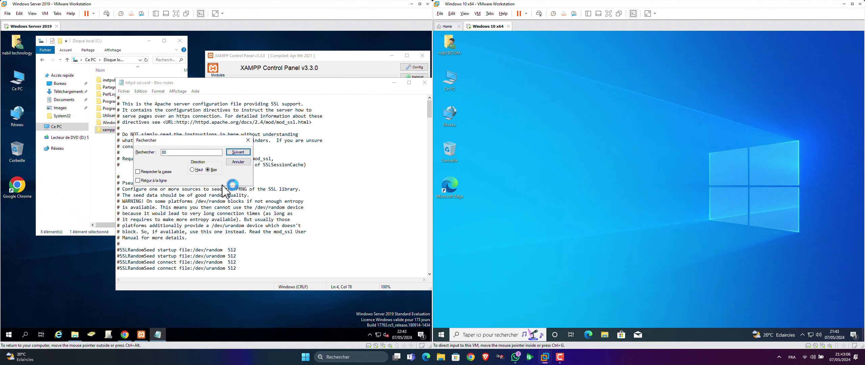
left_click(192, 170)
left_click(233, 153)
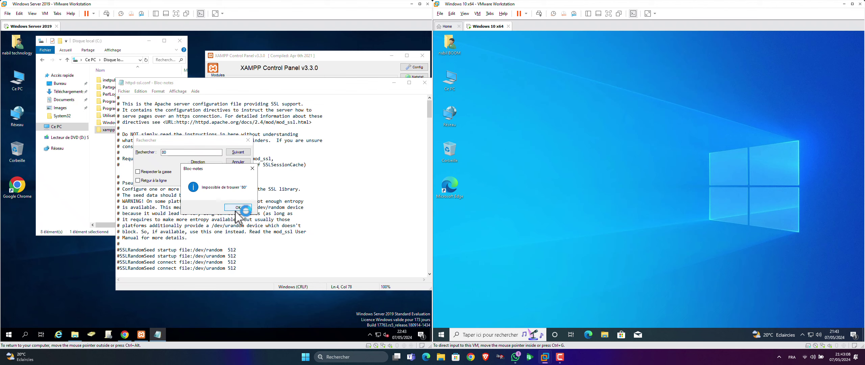
left_click(237, 207)
left_click(241, 162)
left_click(425, 82)
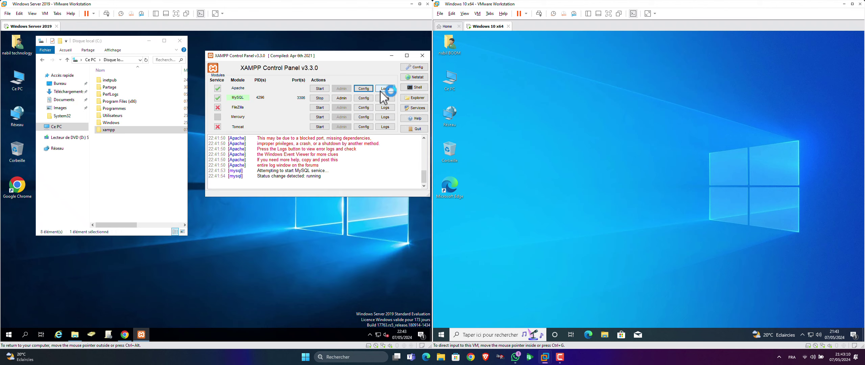
Open Apache's httpd.conf from XAMPP, set the Listen directive to port 8080, and save the file
left_click(364, 88)
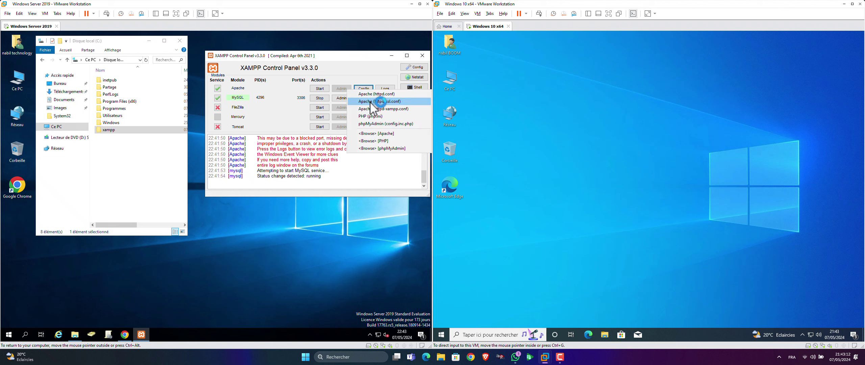
left_click(373, 94)
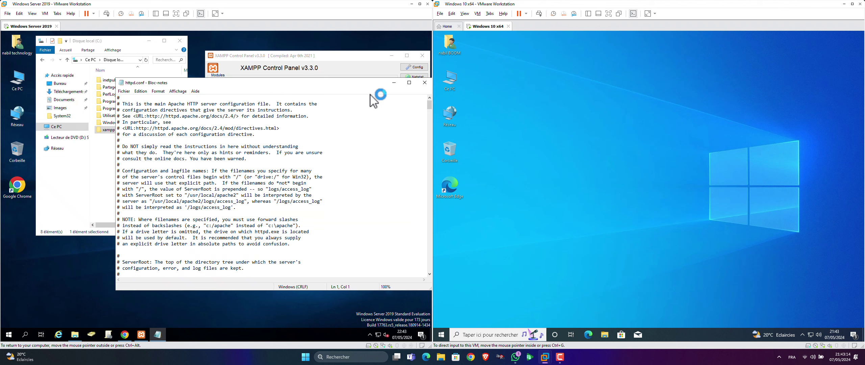
scroll(358, 142, "down", 4)
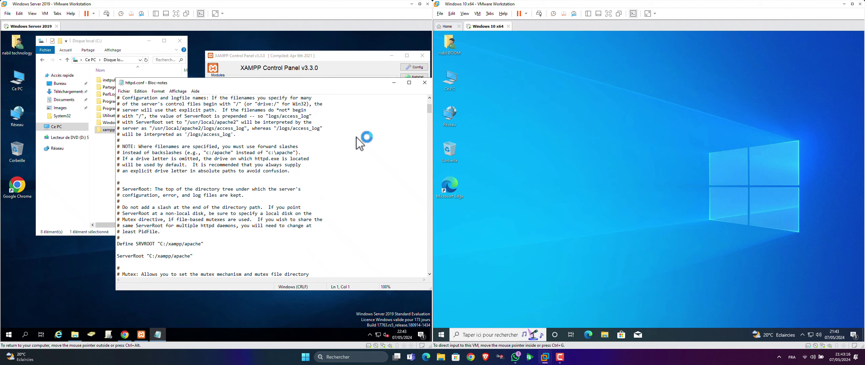
scroll(359, 142, "down", 9)
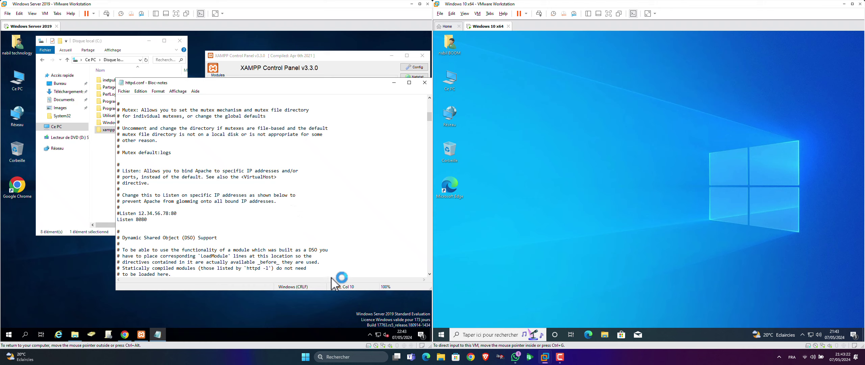
left_click(124, 91)
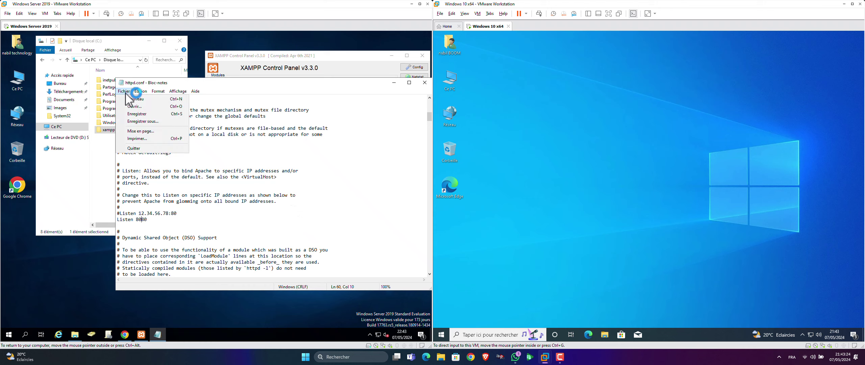
left_click(137, 114)
Set the ServerName directive in httpd.conf to localhost:8080 and save the file
scroll(271, 178, "down", 6)
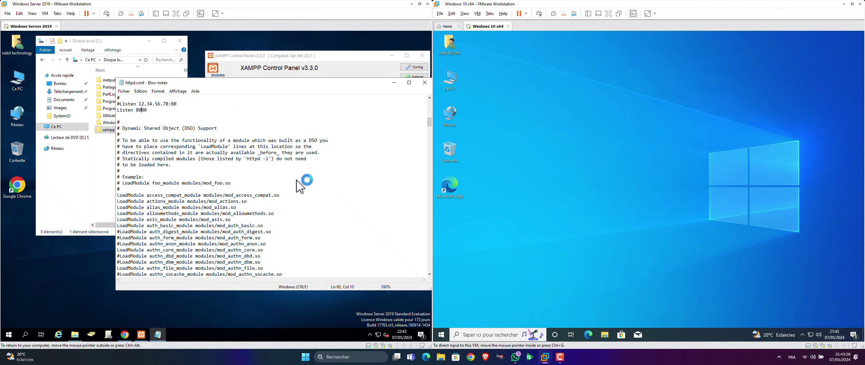
scroll(297, 185, "down", 20)
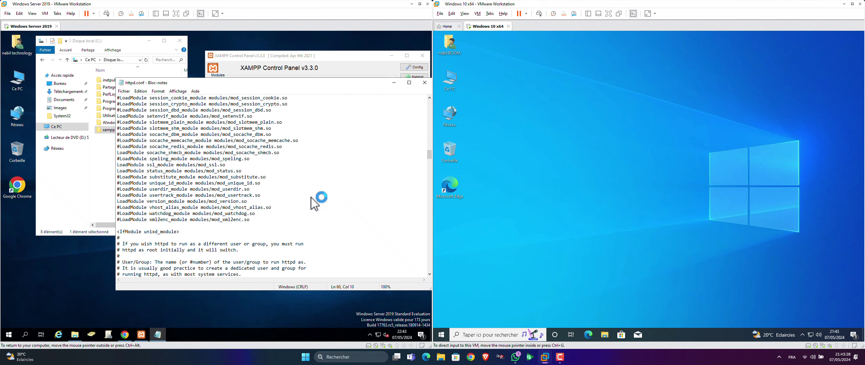
scroll(314, 203, "down", 7)
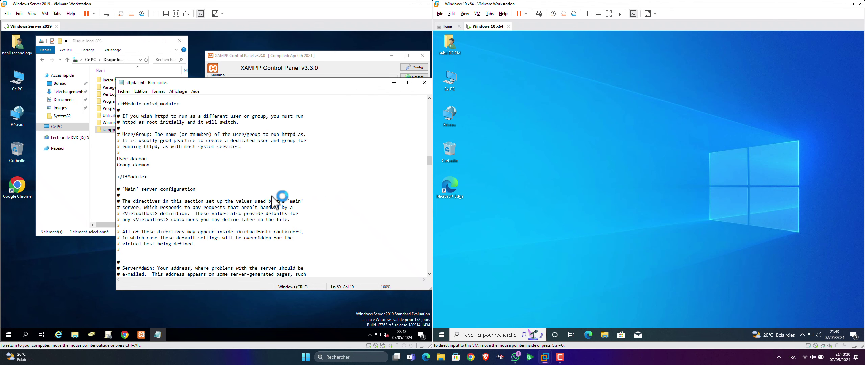
scroll(275, 203, "down", 3)
scroll(273, 202, "down", 1)
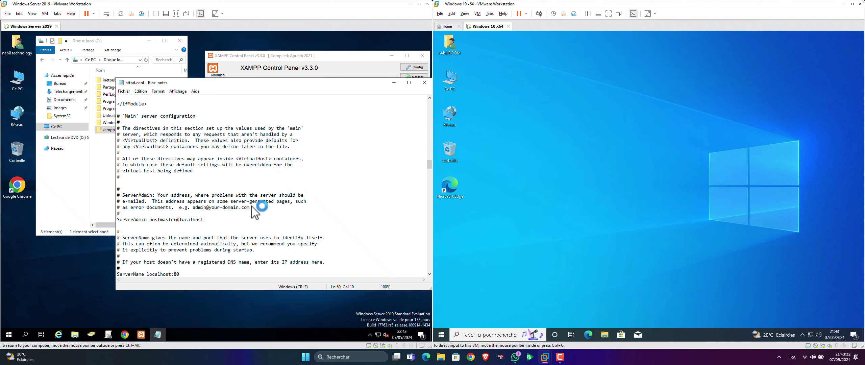
scroll(202, 233, "down", 3)
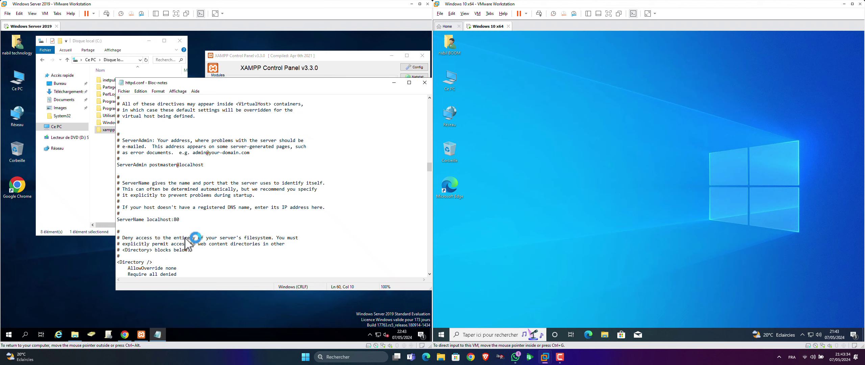
left_click(174, 220)
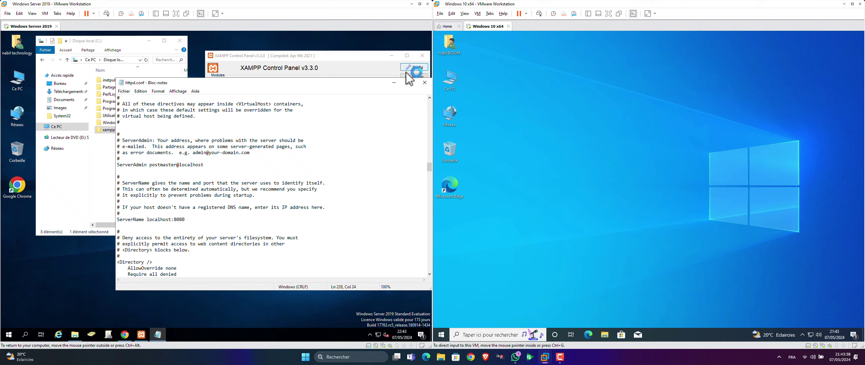
left_click(123, 92)
left_click(146, 120)
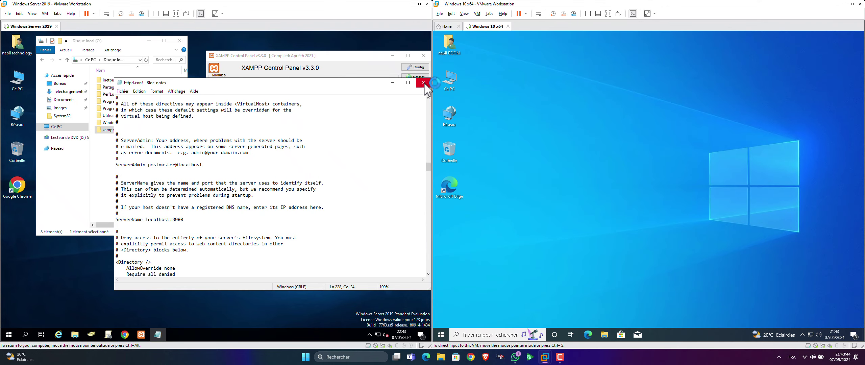
Close httpd.conf and start the Apache module in XAMPP
left_click(424, 83)
left_click(319, 88)
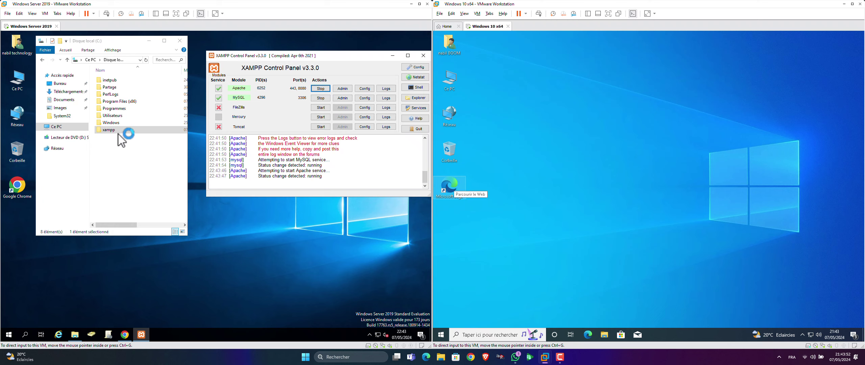
Open the htdocs folder inside xampp and create a new folder named "old" in it
double_click(109, 130)
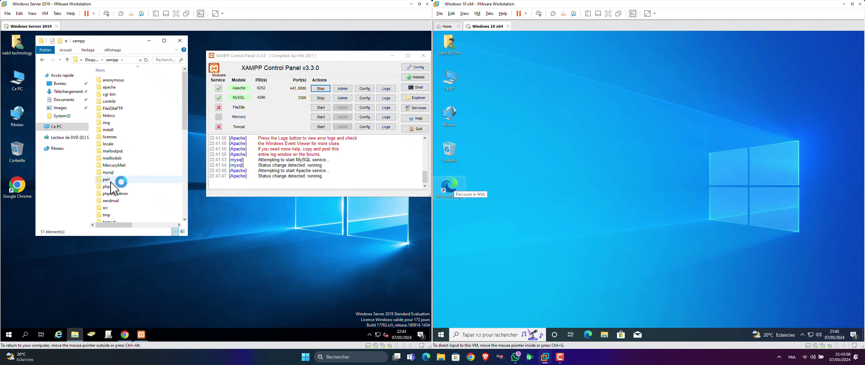
left_click(111, 115)
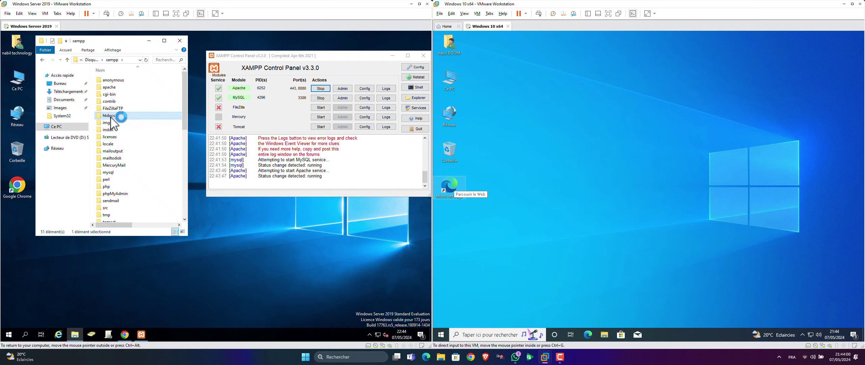
double_click(112, 116)
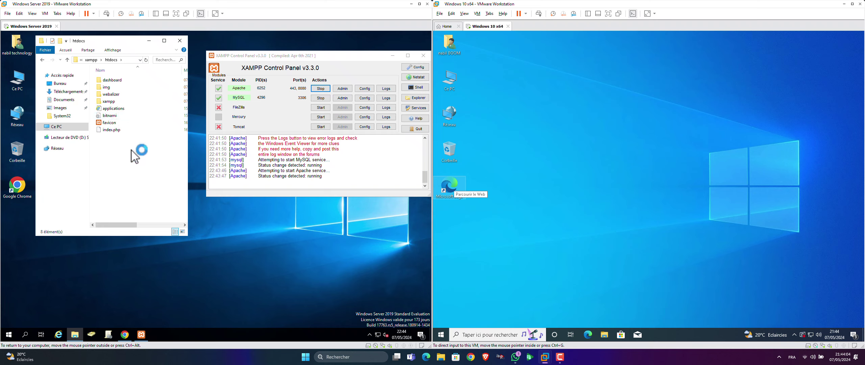
left_click_drag(115, 81, 125, 159)
right_click(126, 159)
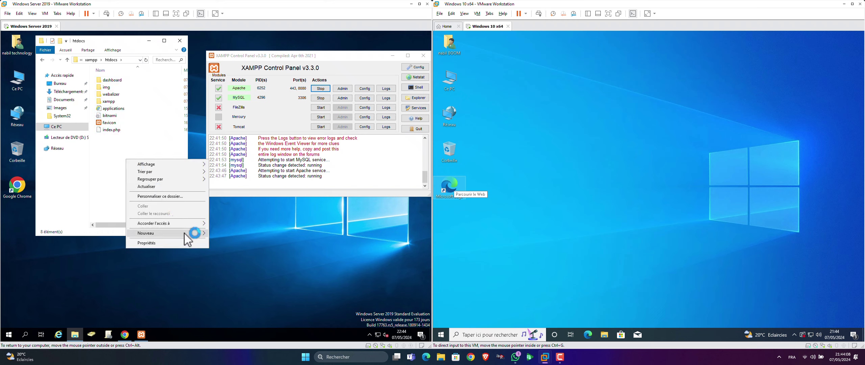
mouse_move(184, 232)
left_click(223, 232)
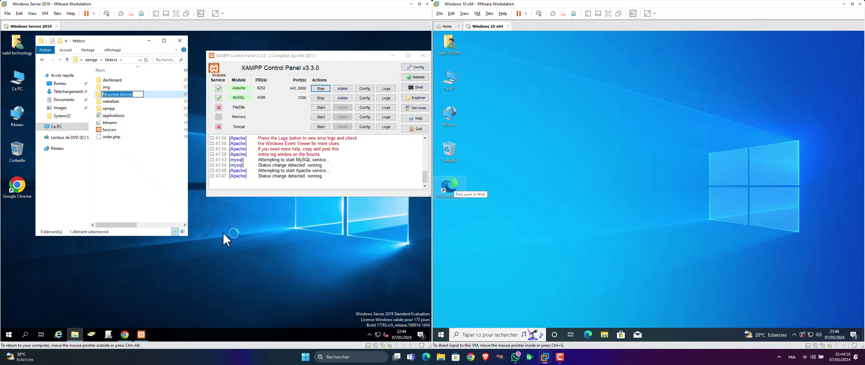
type("o")
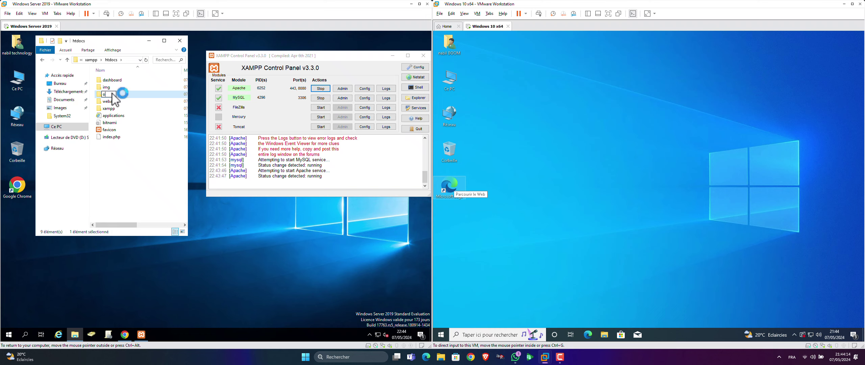
type("ld")
key("Return")
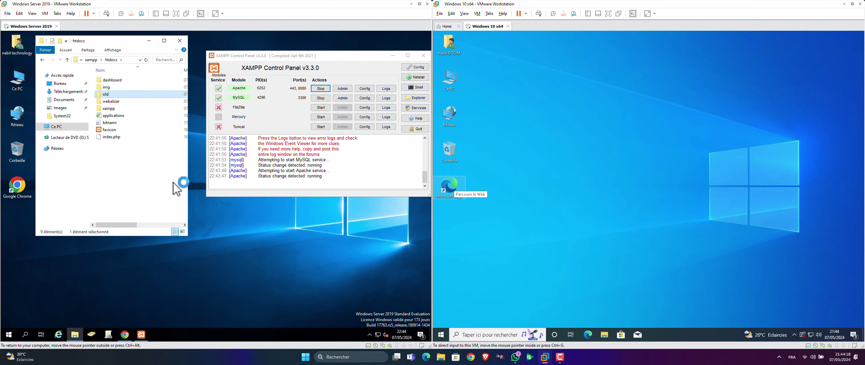
Move all the other htdocs files and folders into the "old" folder, granting administrator rights for the move
key("ctrl+a")
key("ctrl+space")
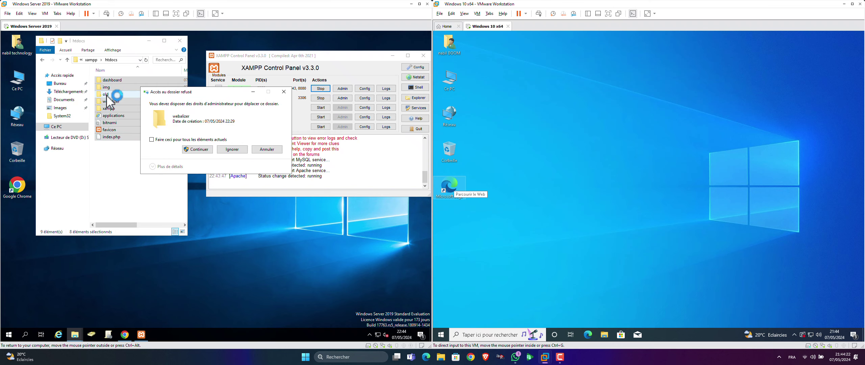
left_click(189, 150)
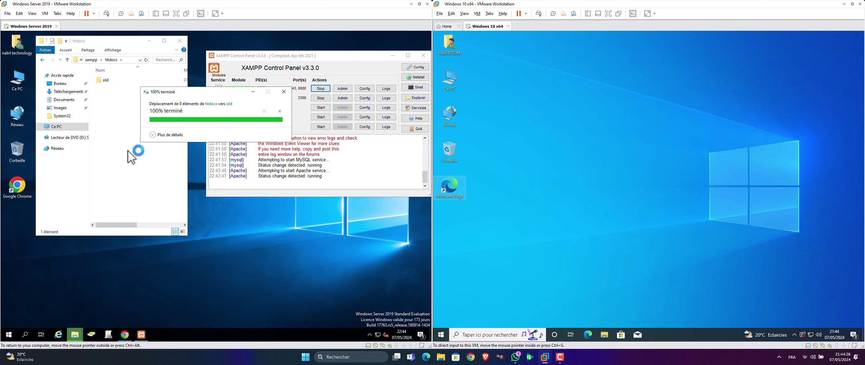
Extract the glpi folder from the downloaded glpi-10.0.15 (1).tgz archive into htdocs, and close the archive and folder windows
left_click(64, 91)
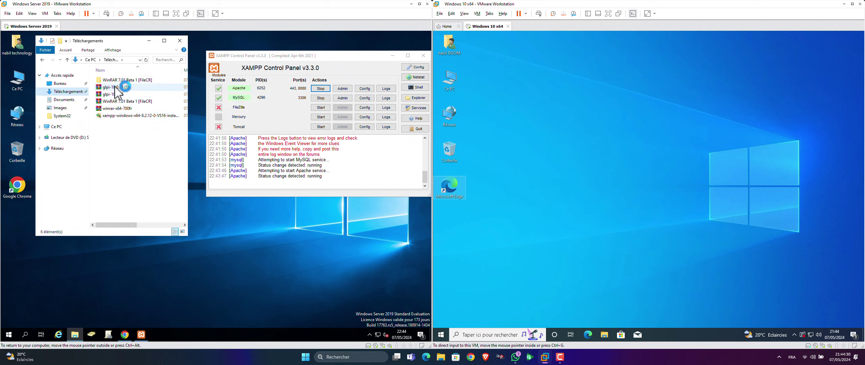
left_click(128, 87)
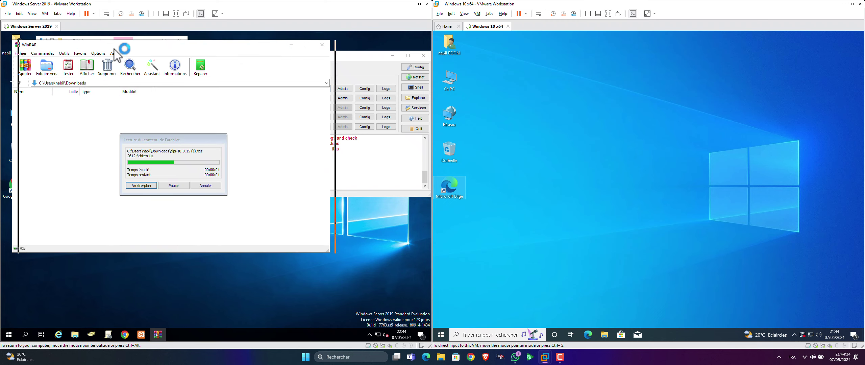
left_click_drag(81, 47, 269, 60)
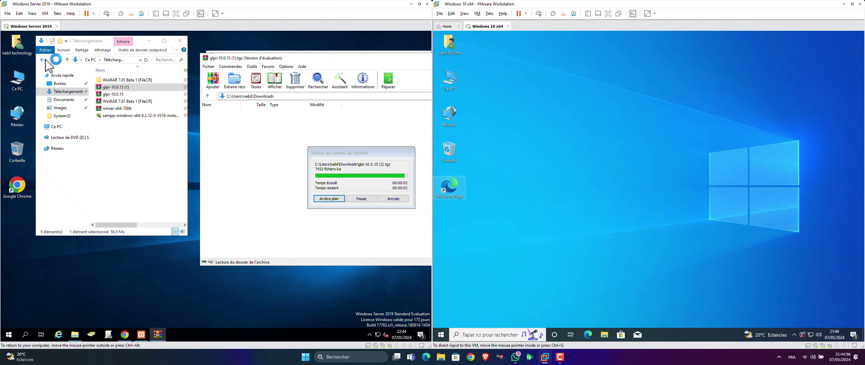
key("alt+Left")
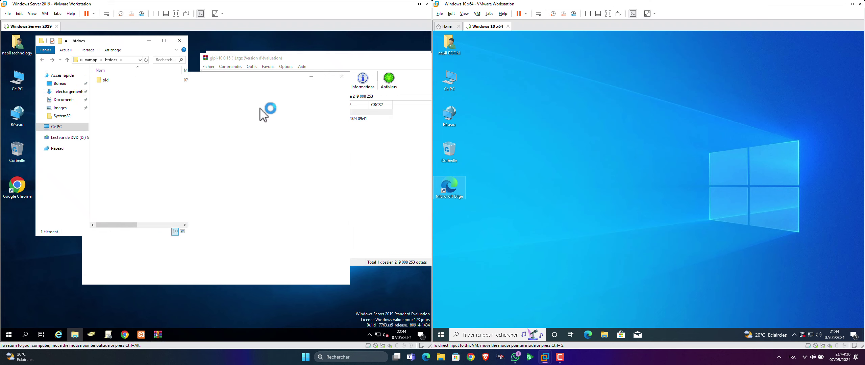
left_click(267, 135)
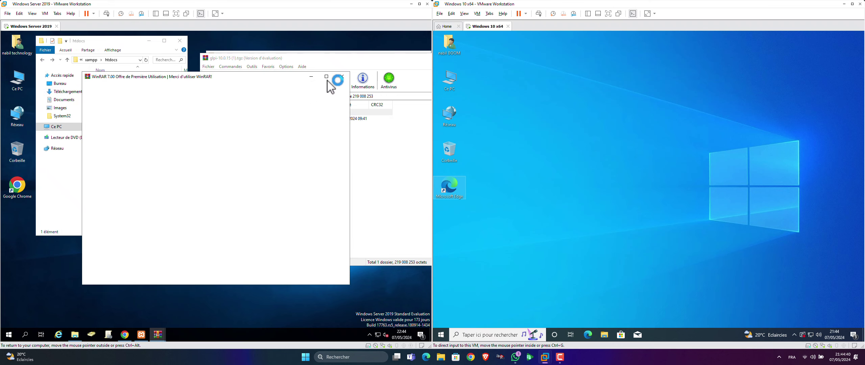
left_click(342, 76)
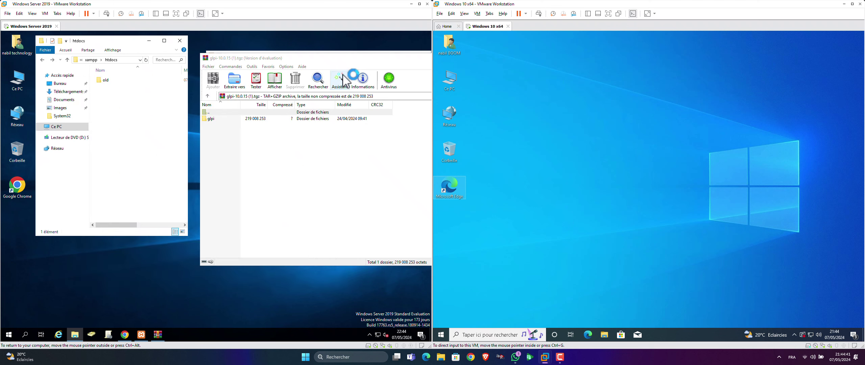
double_click(212, 118)
key("BackSpace")
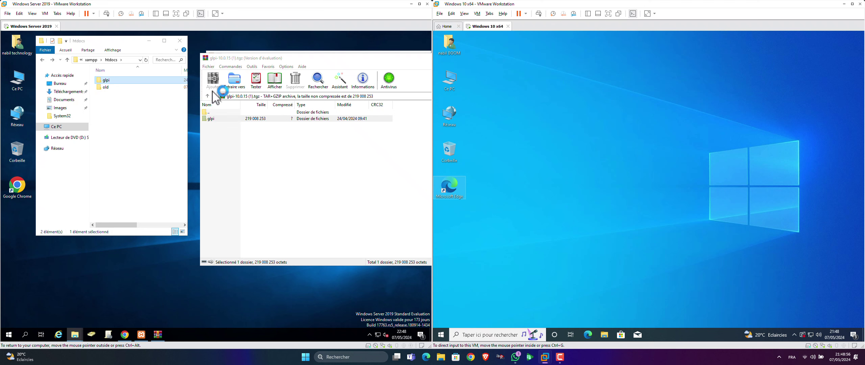
double_click(206, 57)
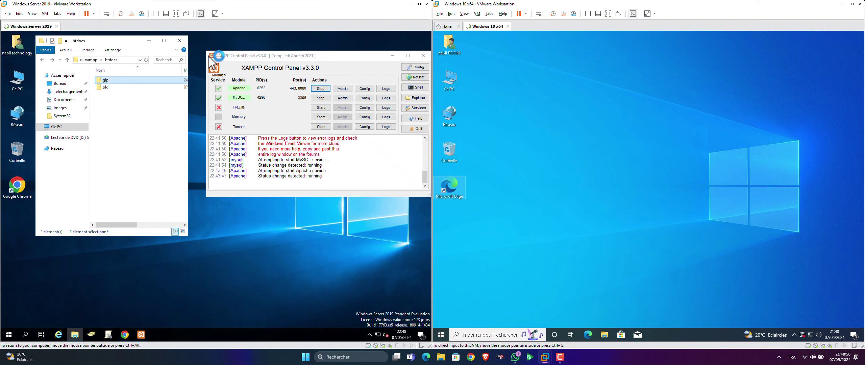
left_click(184, 42)
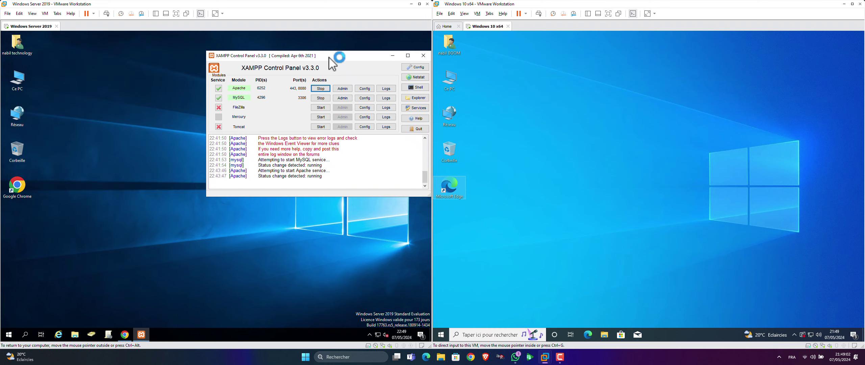
Minimize the XAMPP window and try to open 192.168.1.200/glpi in Microsoft Edge on the Windows 10 client
left_click_drag(398, 58, 288, 73)
left_click(286, 71)
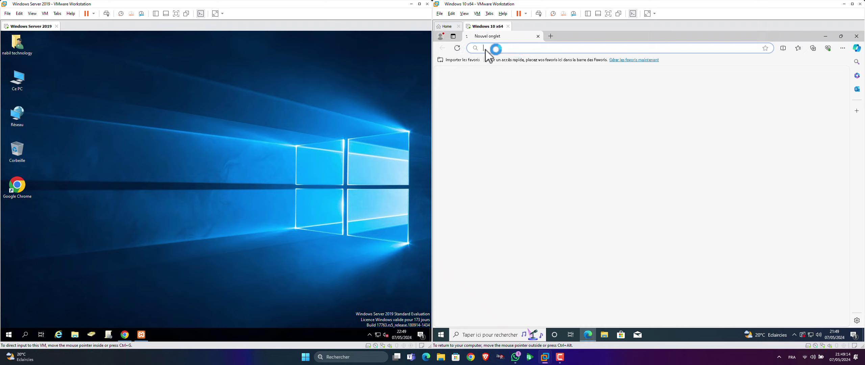
type("192.168.1.200")
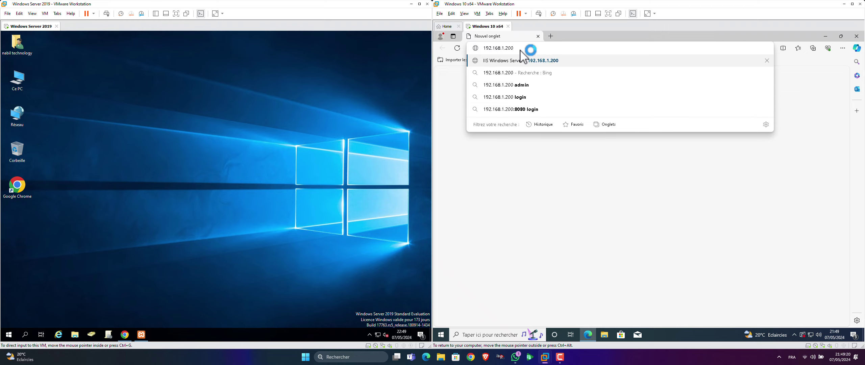
type("/glpi")
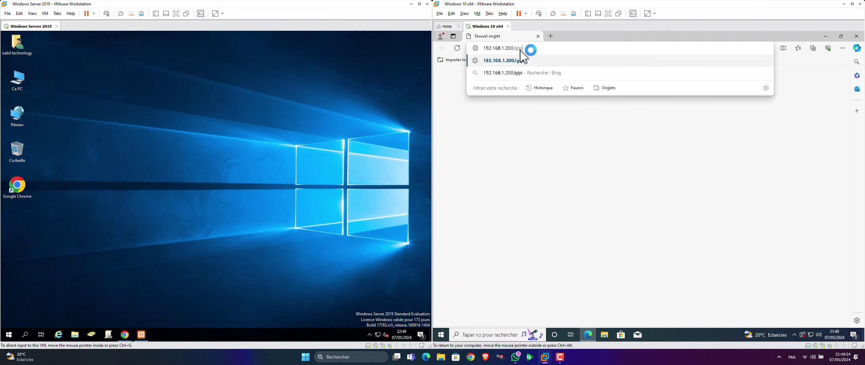
key("Return")
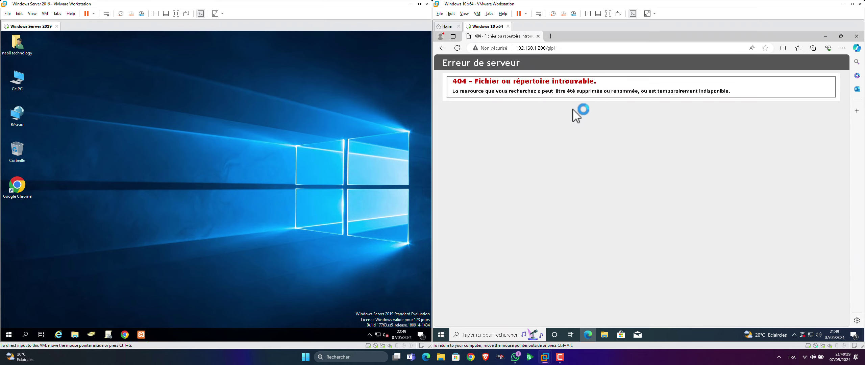
Add port 8080 to the GLPI address and open 192.168.1.200:8080/glpi in Edge on the Windows 10 client
left_click(547, 49)
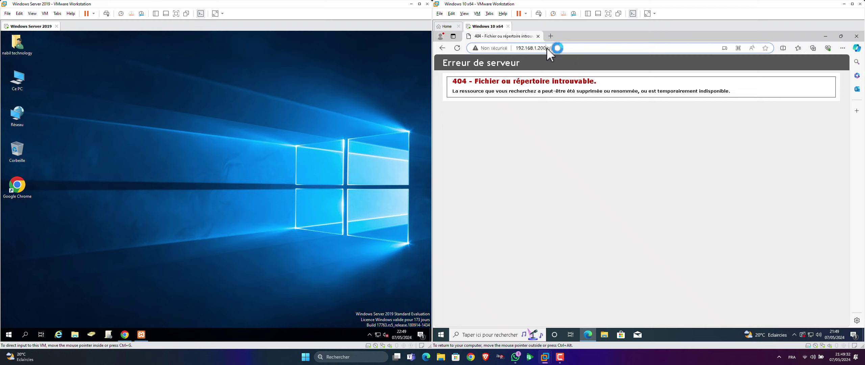
type(":")
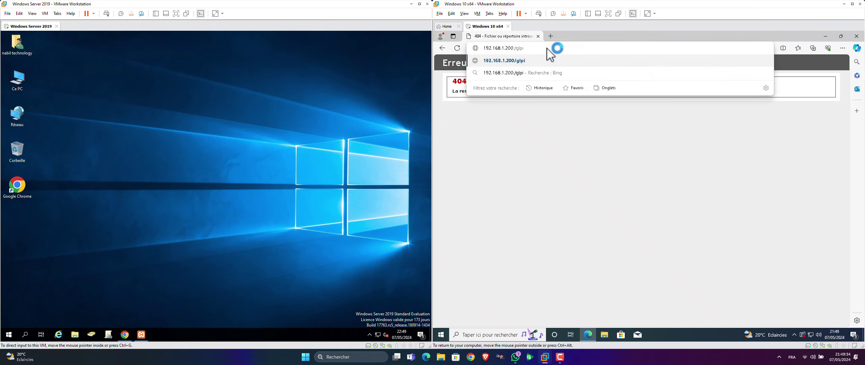
type("8080")
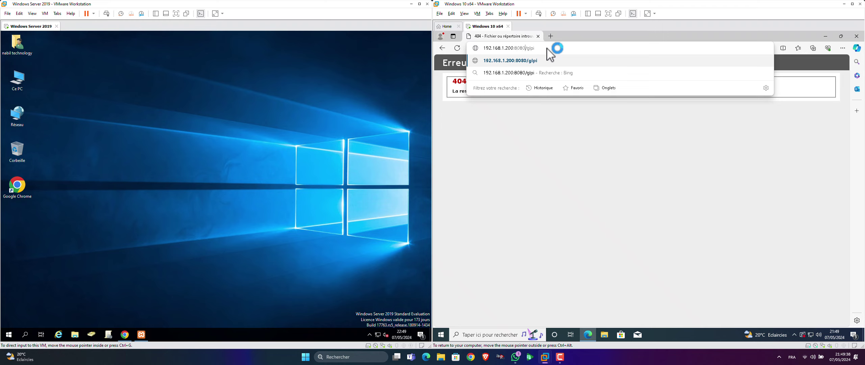
key("Return")
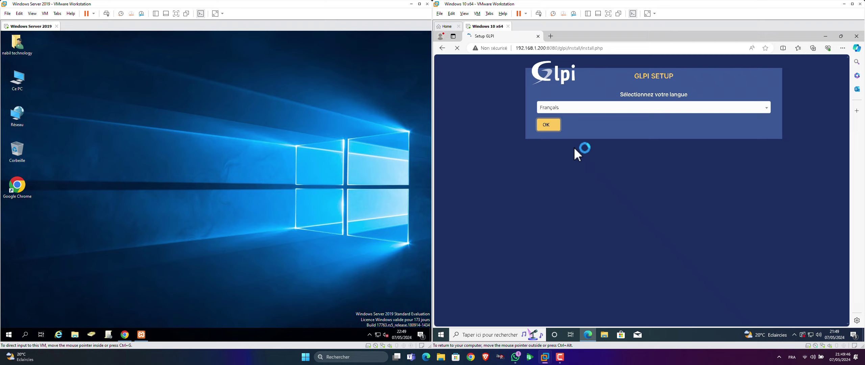
Confirm Français as the GLPI setup language and proceed through the setup to start a new installation
left_click(551, 127)
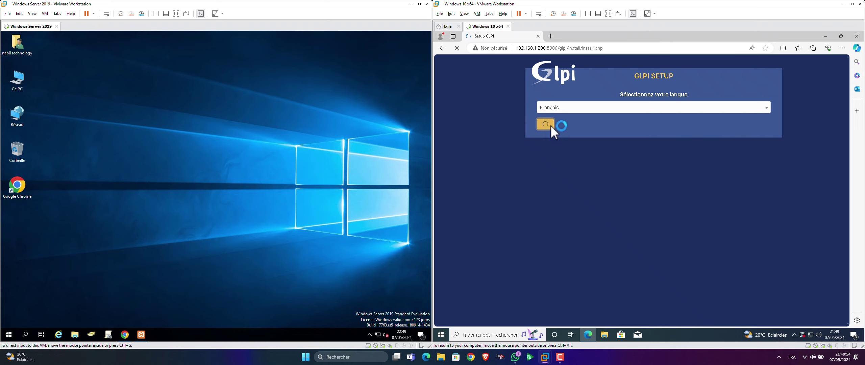
left_click(654, 217)
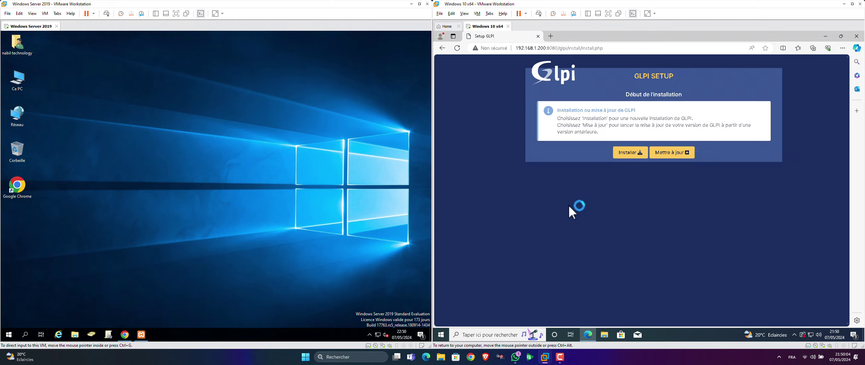
left_click(624, 153)
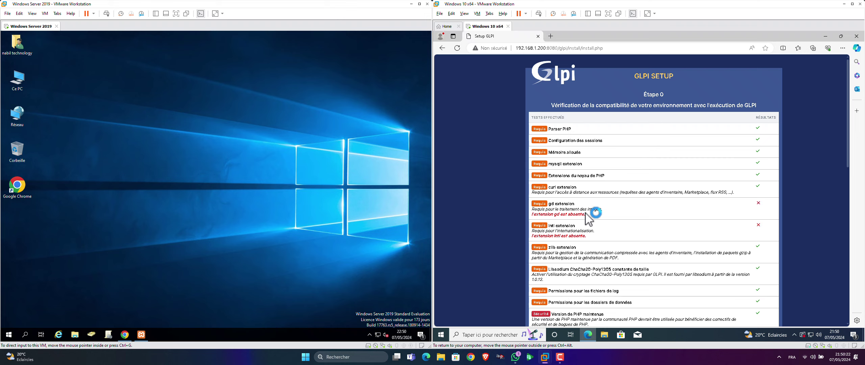
Mark the gd and intl extensions in the compatibility tests, and open PHP's php.ini from Apache's configuration in XAMPP on the server
left_click_drag(550, 204, 554, 204)
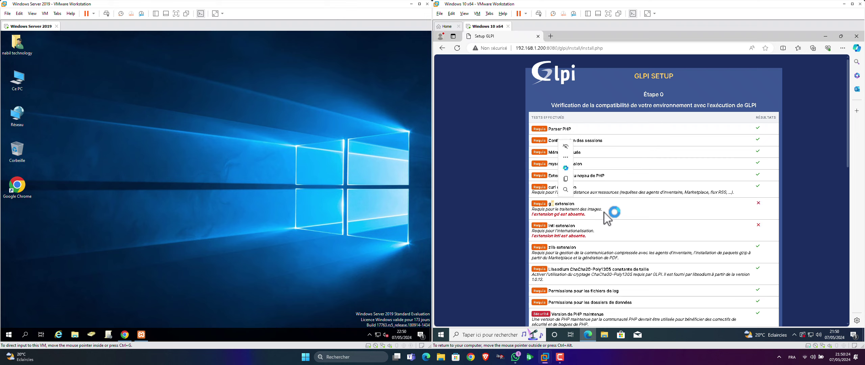
left_click_drag(552, 225, 556, 225)
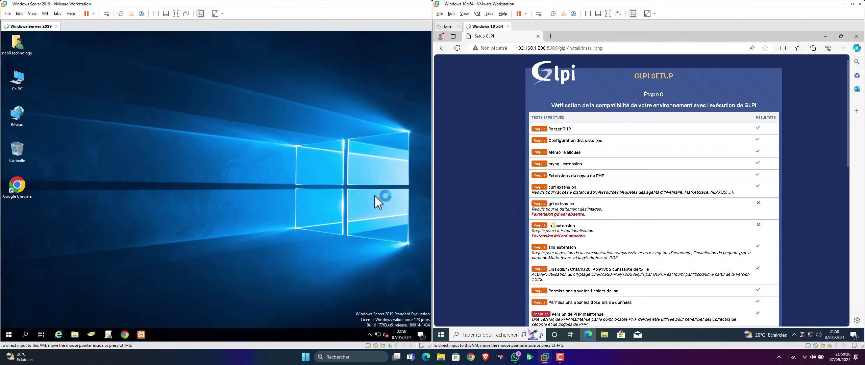
left_click(140, 333)
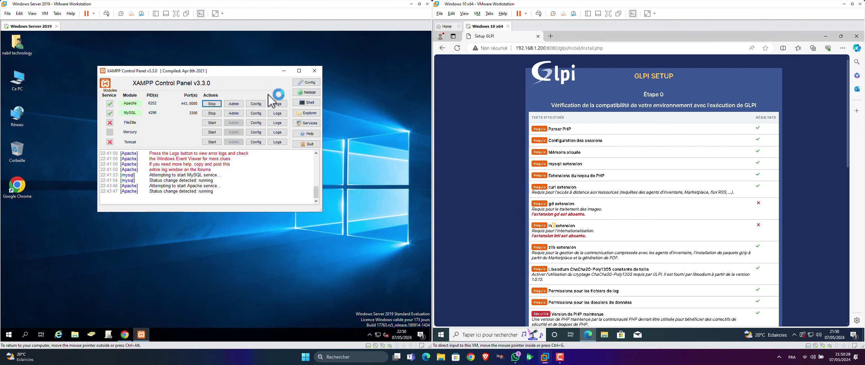
left_click(256, 103)
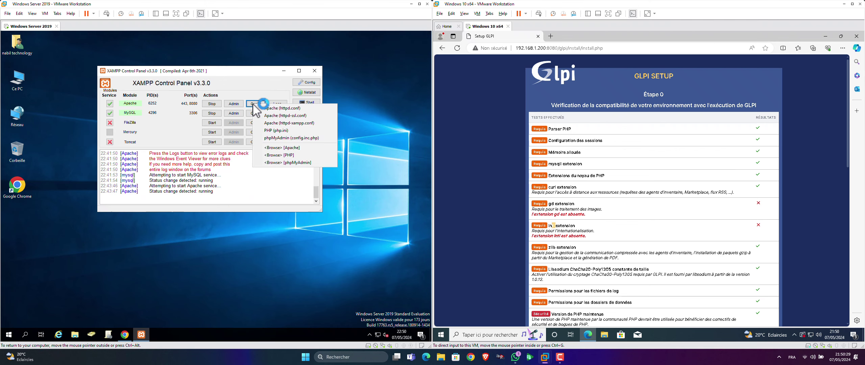
left_click(306, 131)
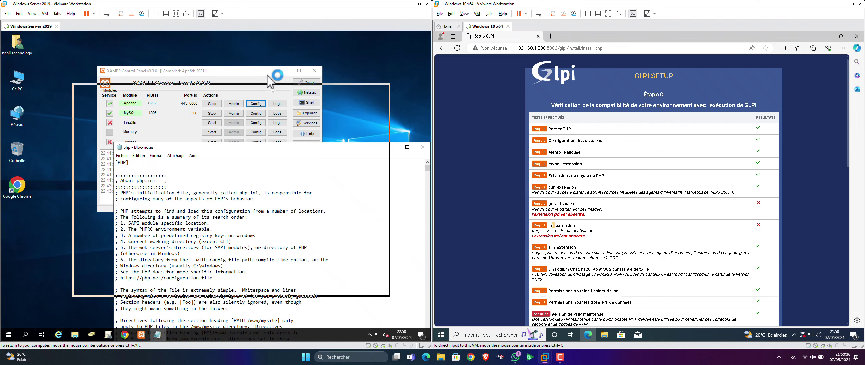
Search php.ini for "gd", first upwards and again with the direction set to Bas, and close the search
double_click(551, 203)
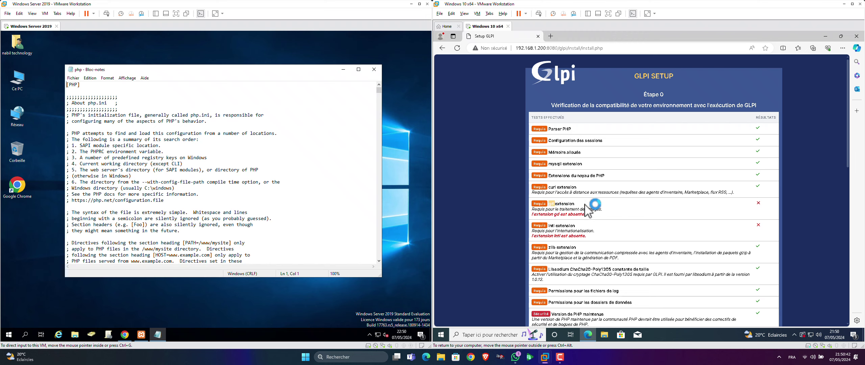
left_click(275, 154)
key("ctrl+f")
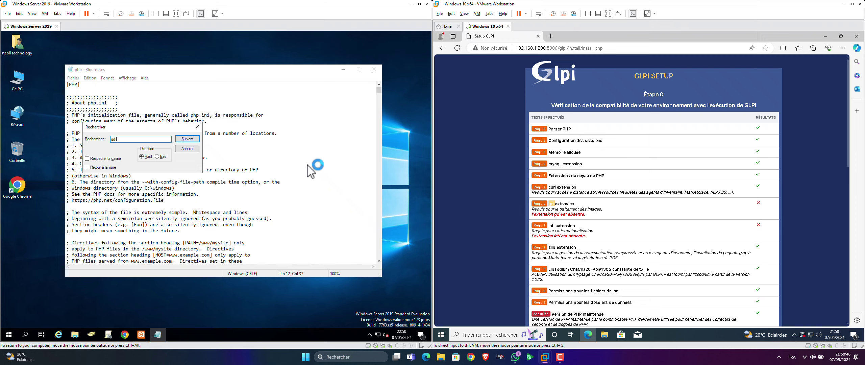
left_click(190, 139)
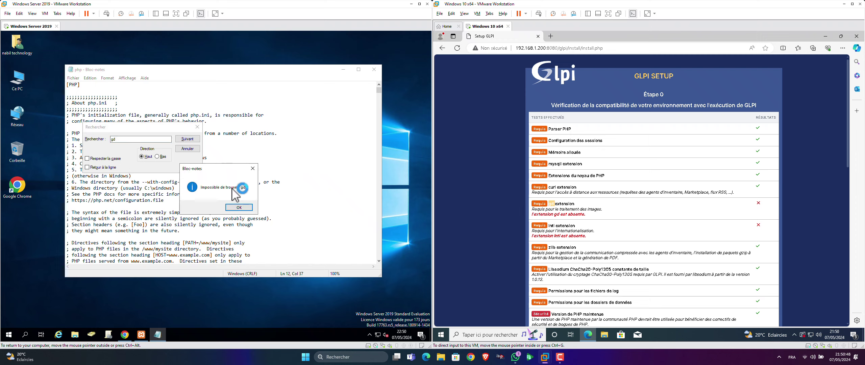
left_click(238, 207)
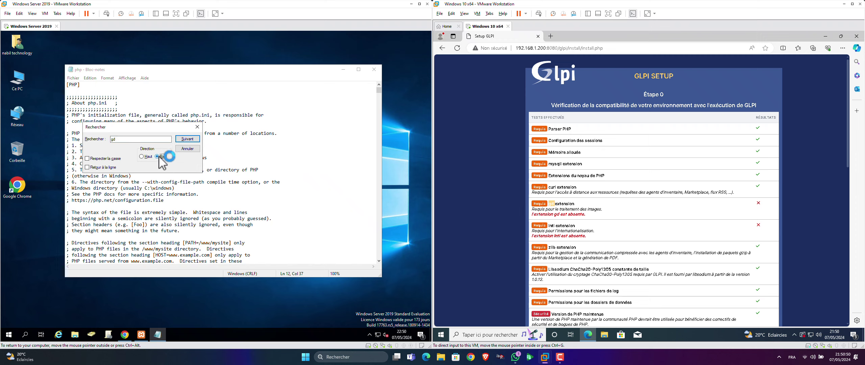
left_click(180, 139)
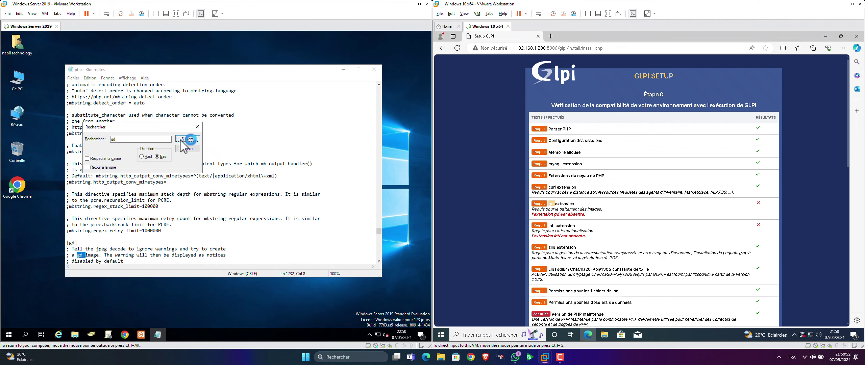
left_click(180, 139)
left_click(238, 207)
left_click(187, 149)
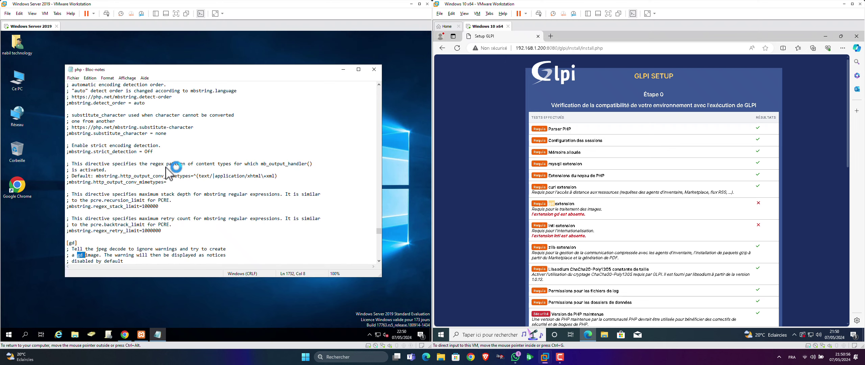
Look through php.ini for the list of extension= lines above the Module Settings section
scroll(197, 179, "down", 5)
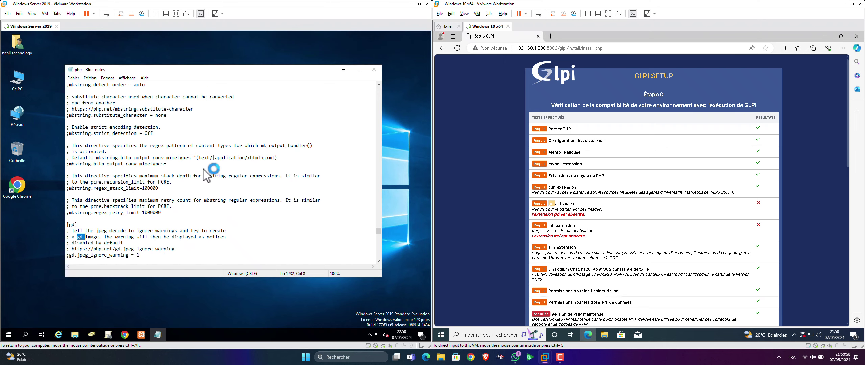
scroll(218, 175, "down", 10)
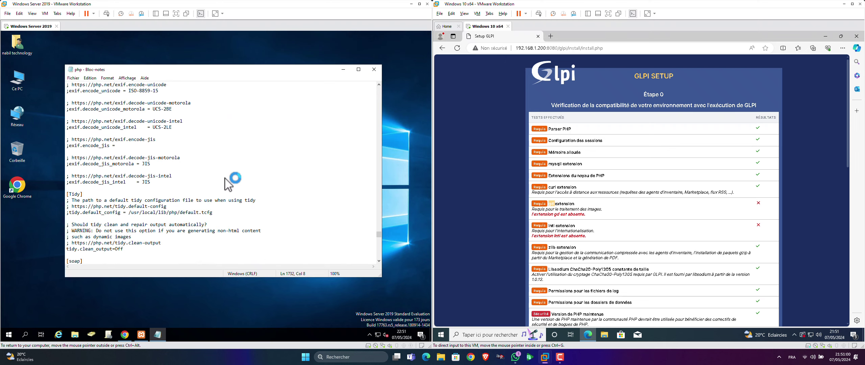
scroll(164, 191, "down", 15)
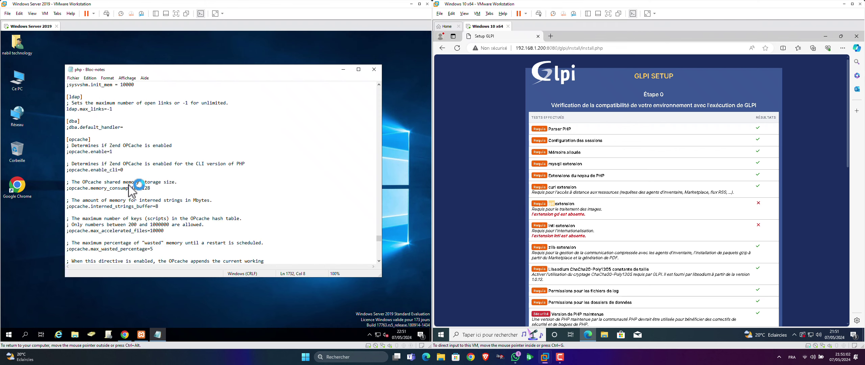
scroll(142, 191, "down", 10)
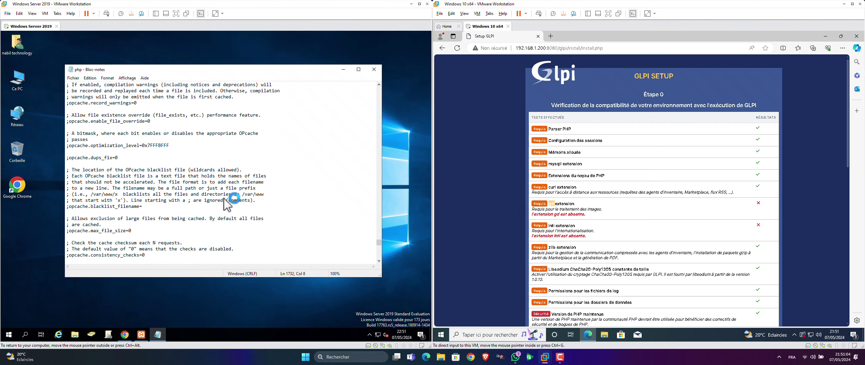
left_click_drag(379, 243, 378, 166)
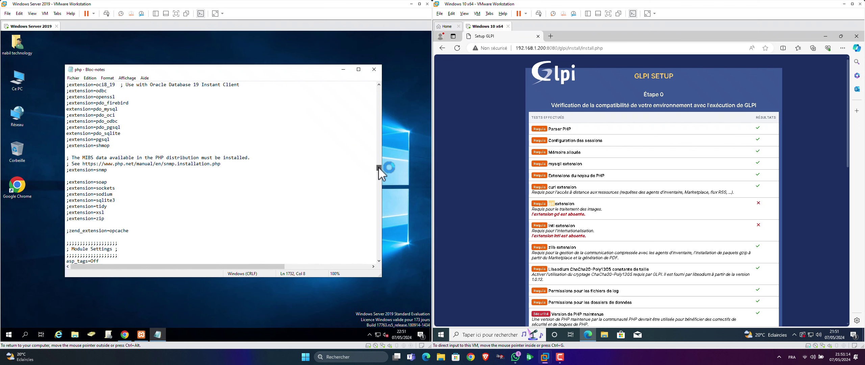